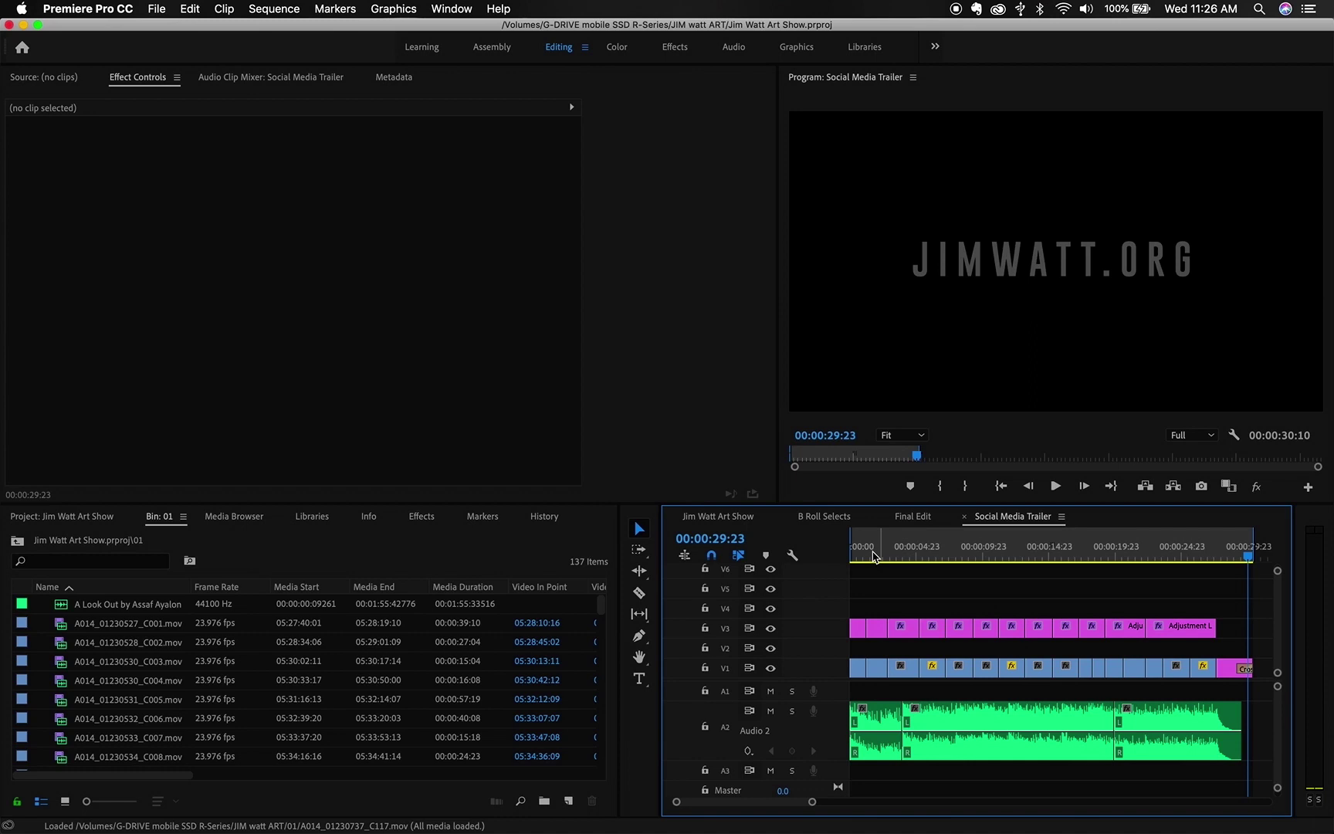
# - Drag the Premiere playhead back from the JIMWATT.ORG end card to the opening gallery shots
pyautogui.moveTo(873, 556)
pyautogui.mouseDown()
pyautogui.moveTo(850, 558)
pyautogui.moveTo(876, 563)
pyautogui.mouseUp()
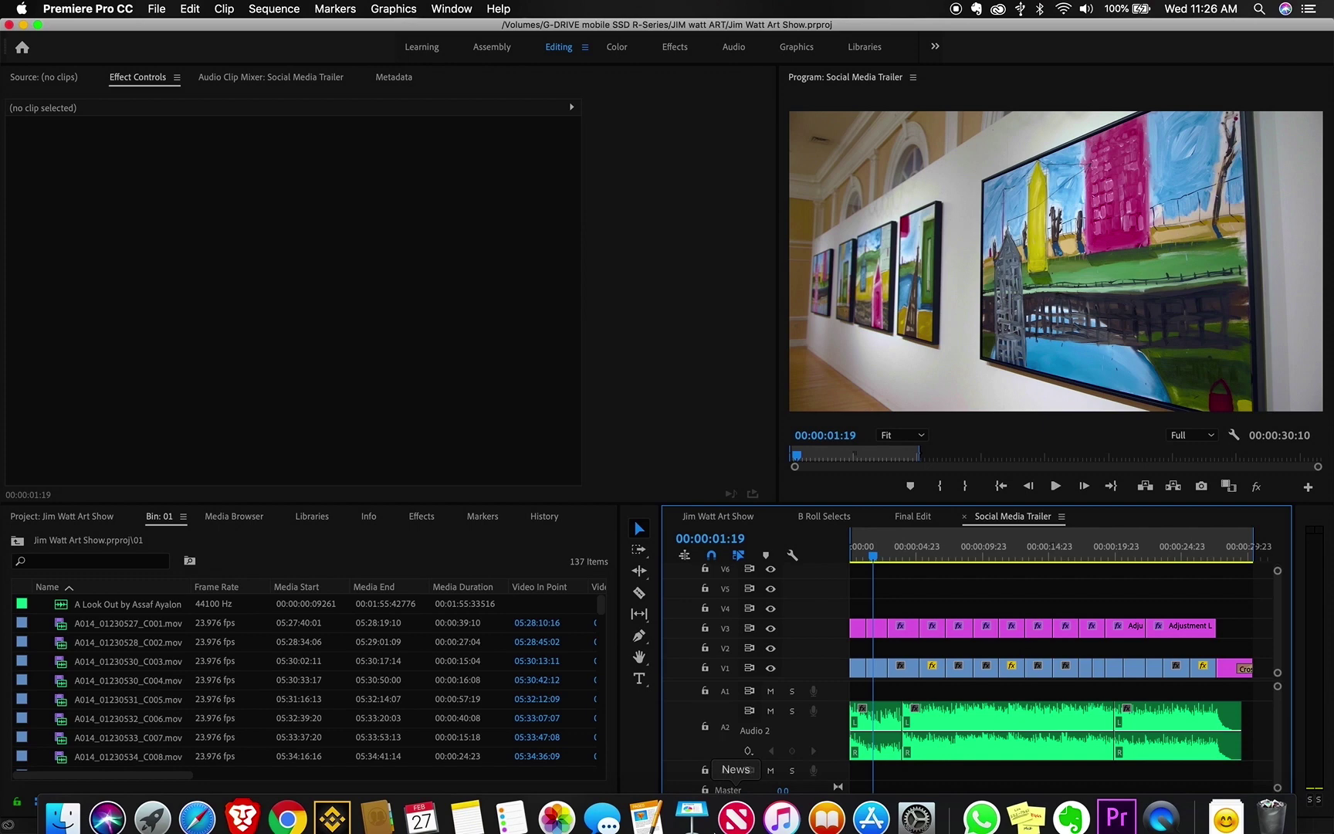
# - Open Social Media Trailer.mov from the JIM watt ART folder with QuickTime Player
pyautogui.click(69, 810)
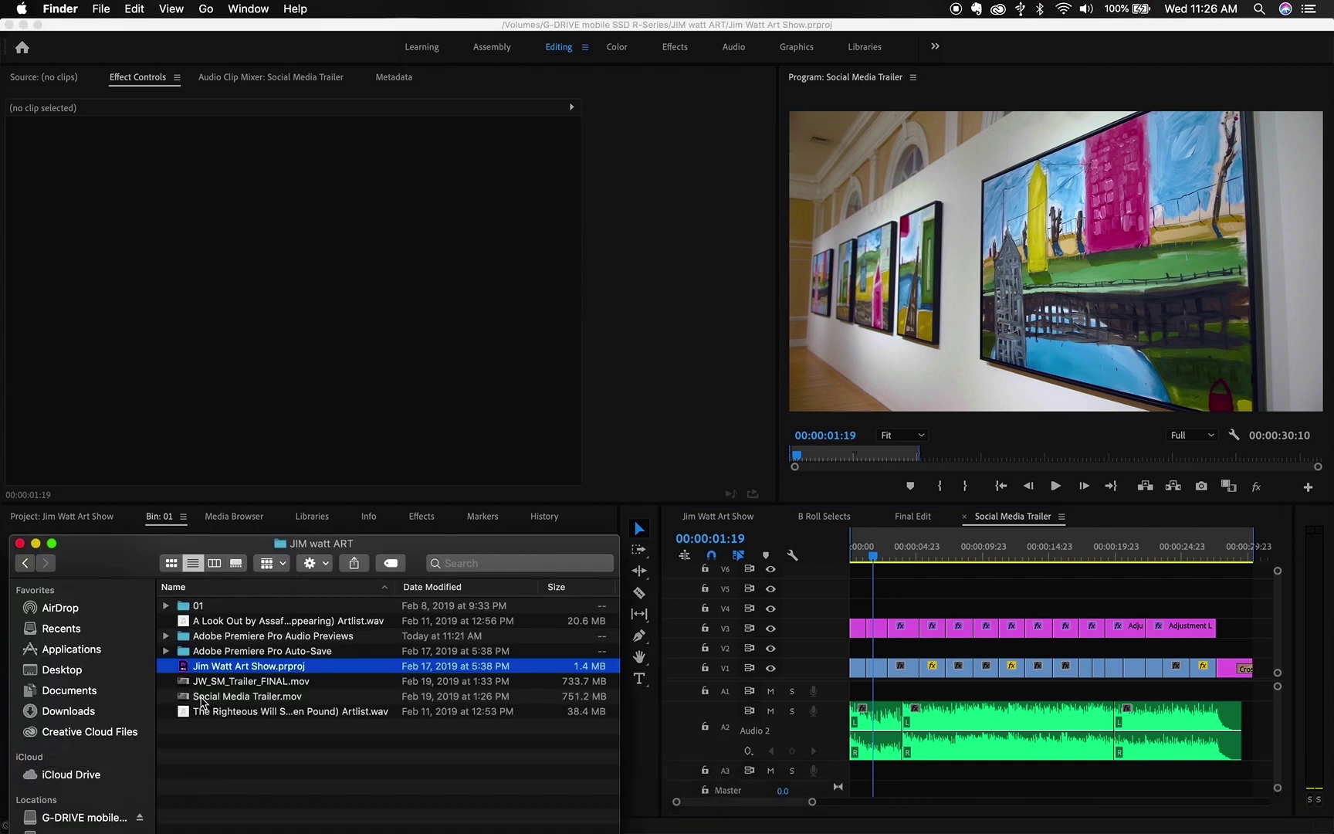
pyautogui.click(202, 700)
pyautogui.rightClick(202, 699)
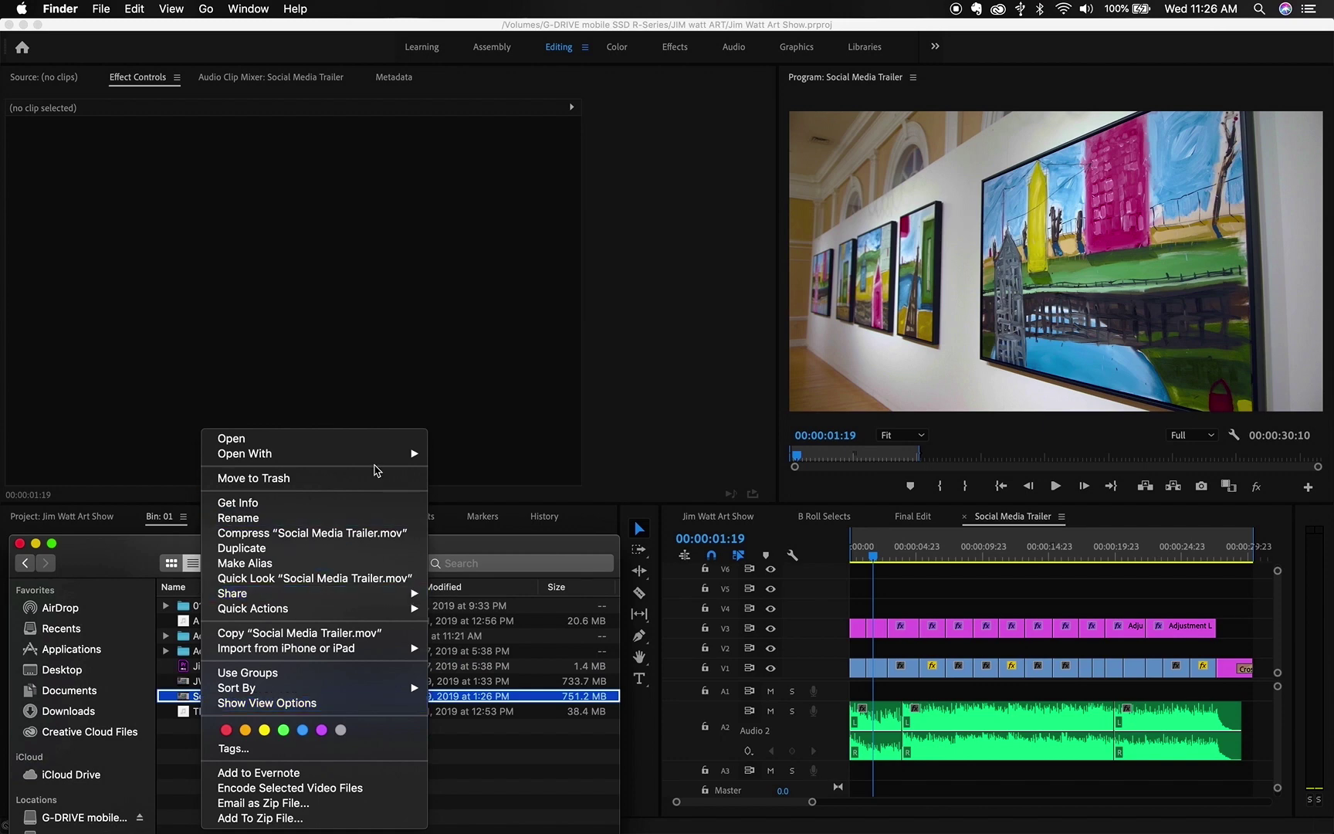
pyautogui.moveTo(376, 454)
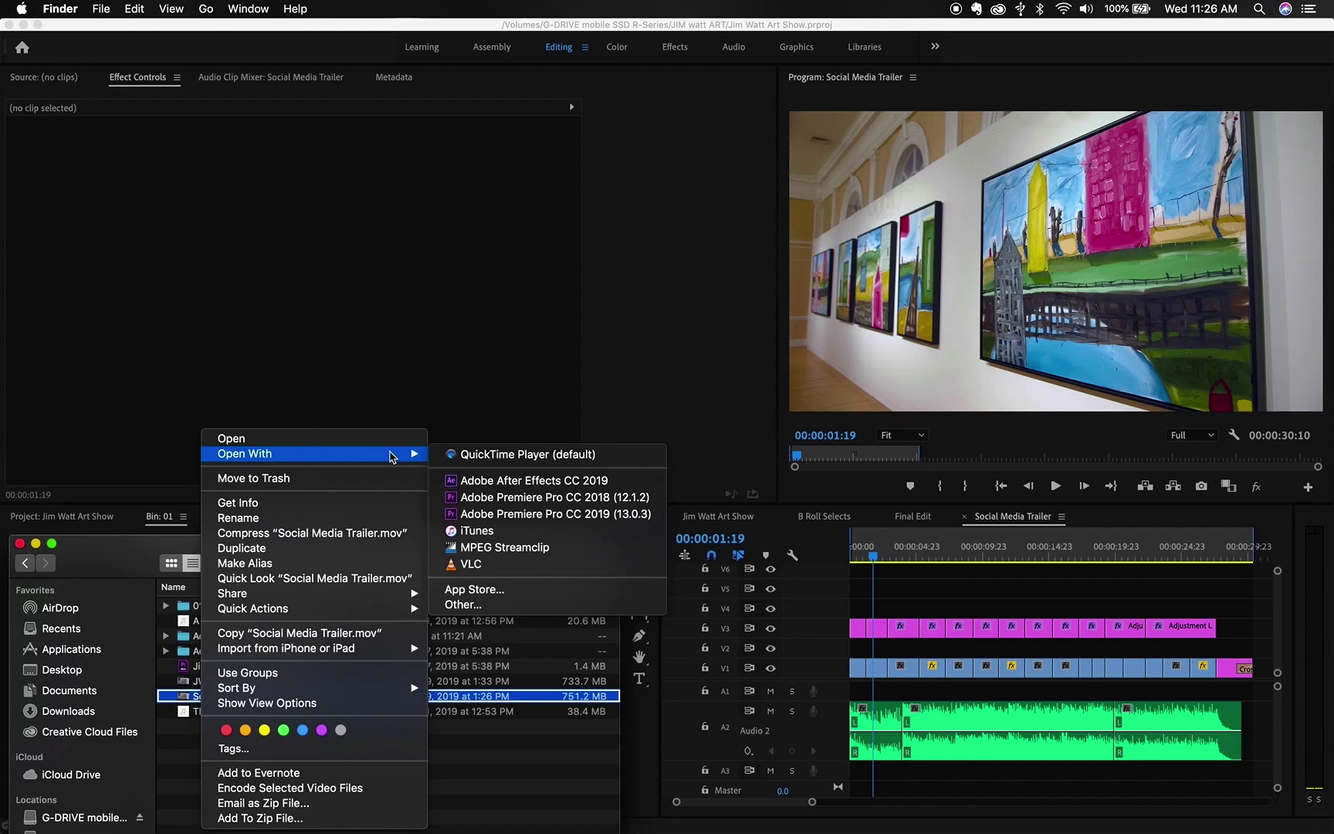
pyautogui.click(480, 457)
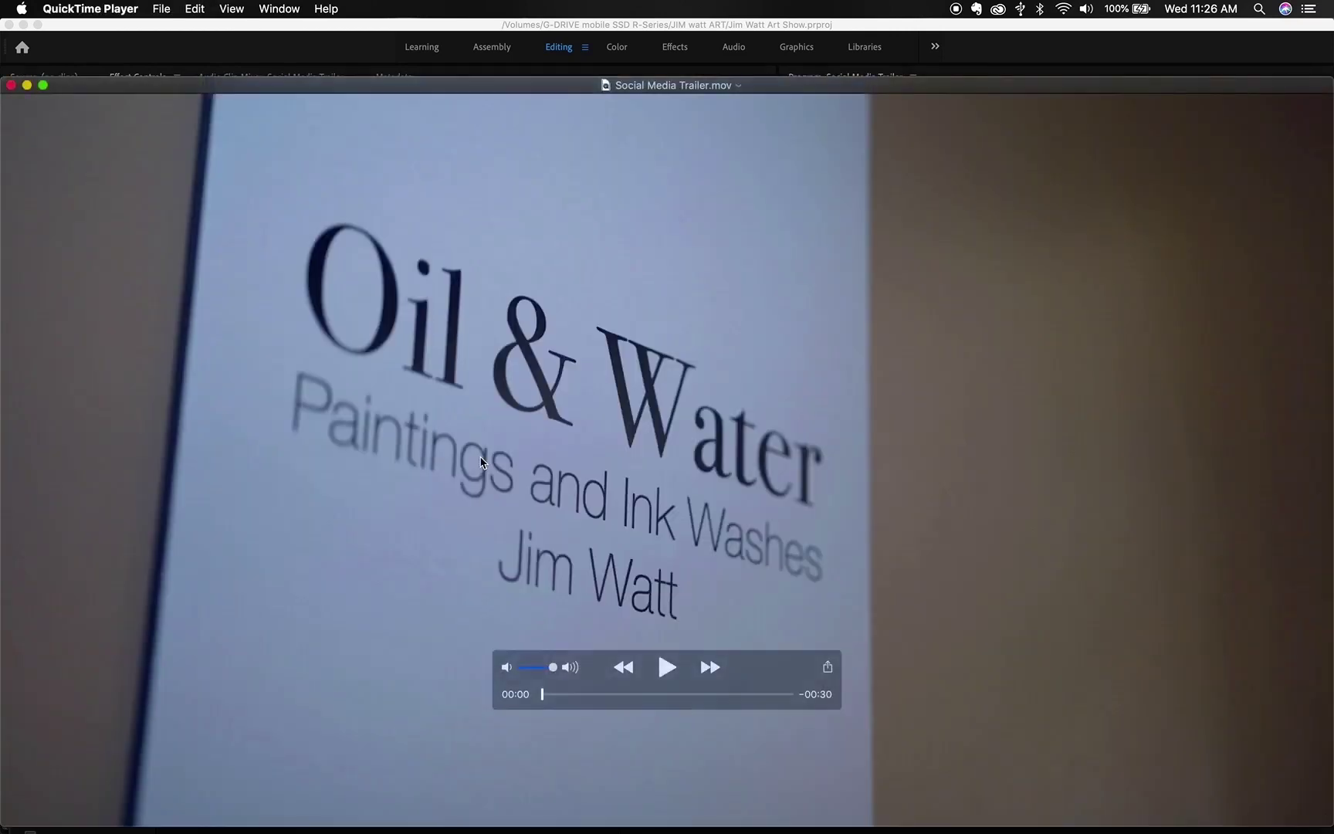
# - Advance the trailer to 00:02 and shrink its window into the top-left corner
pyautogui.click(544, 697)
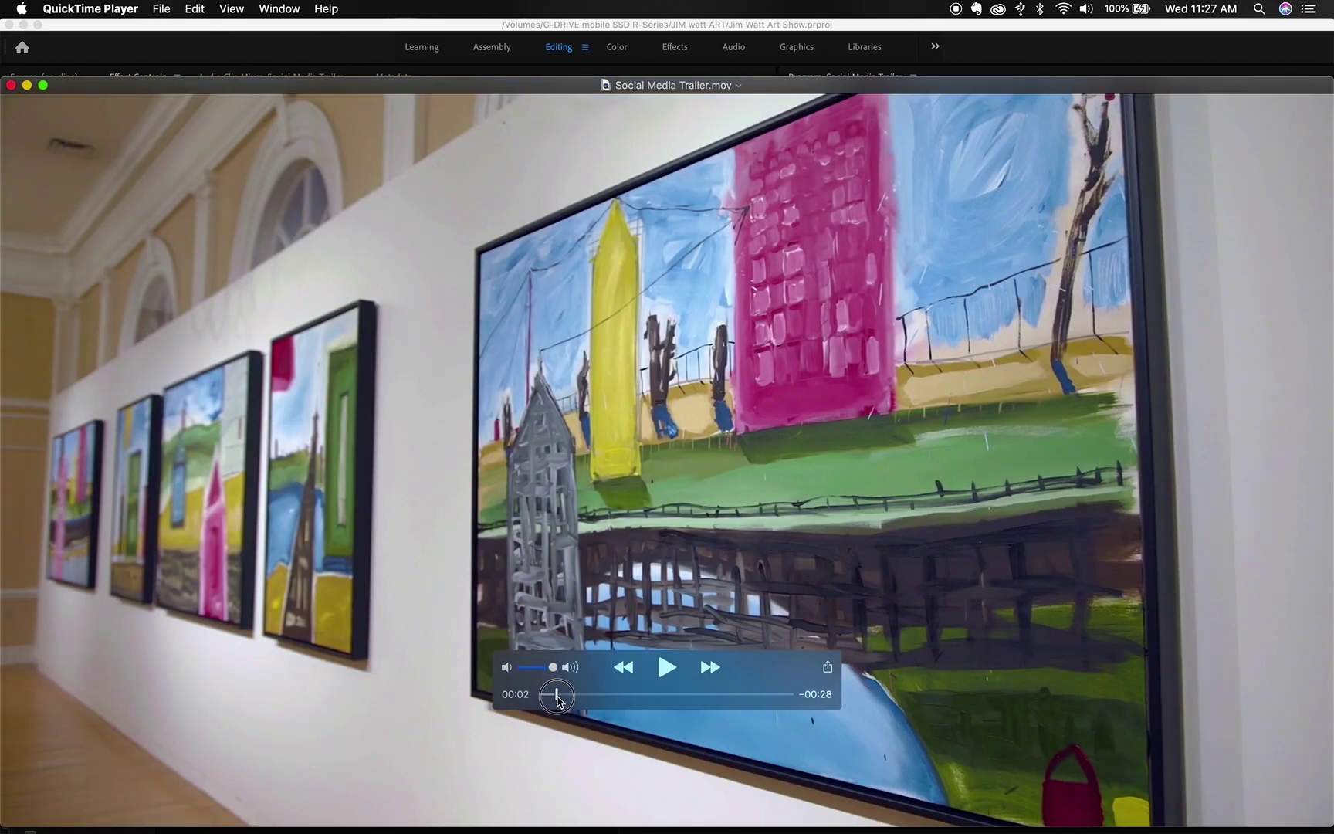
pyautogui.moveTo(827, 86); pyautogui.dragTo(411, 72)
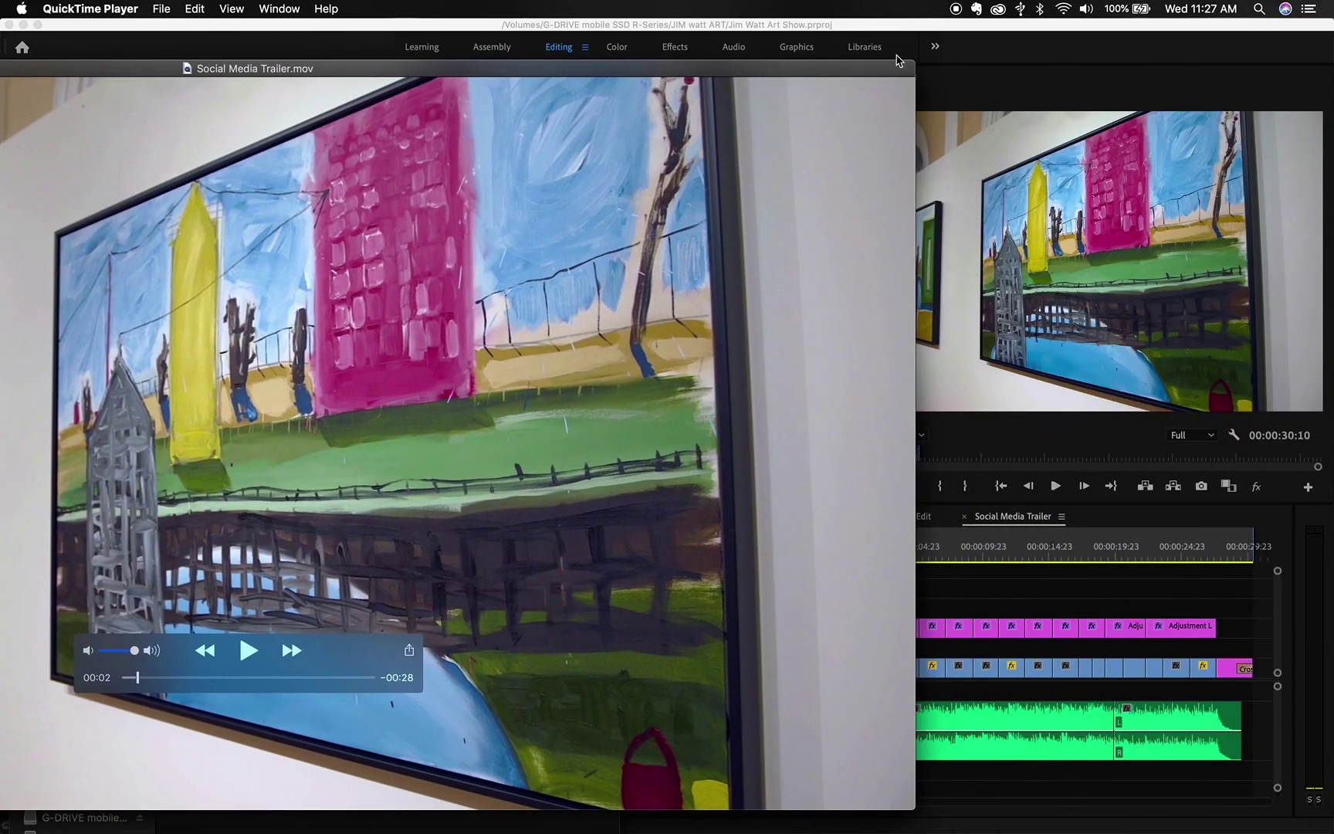
pyautogui.moveTo(909, 62); pyautogui.dragTo(725, 32)
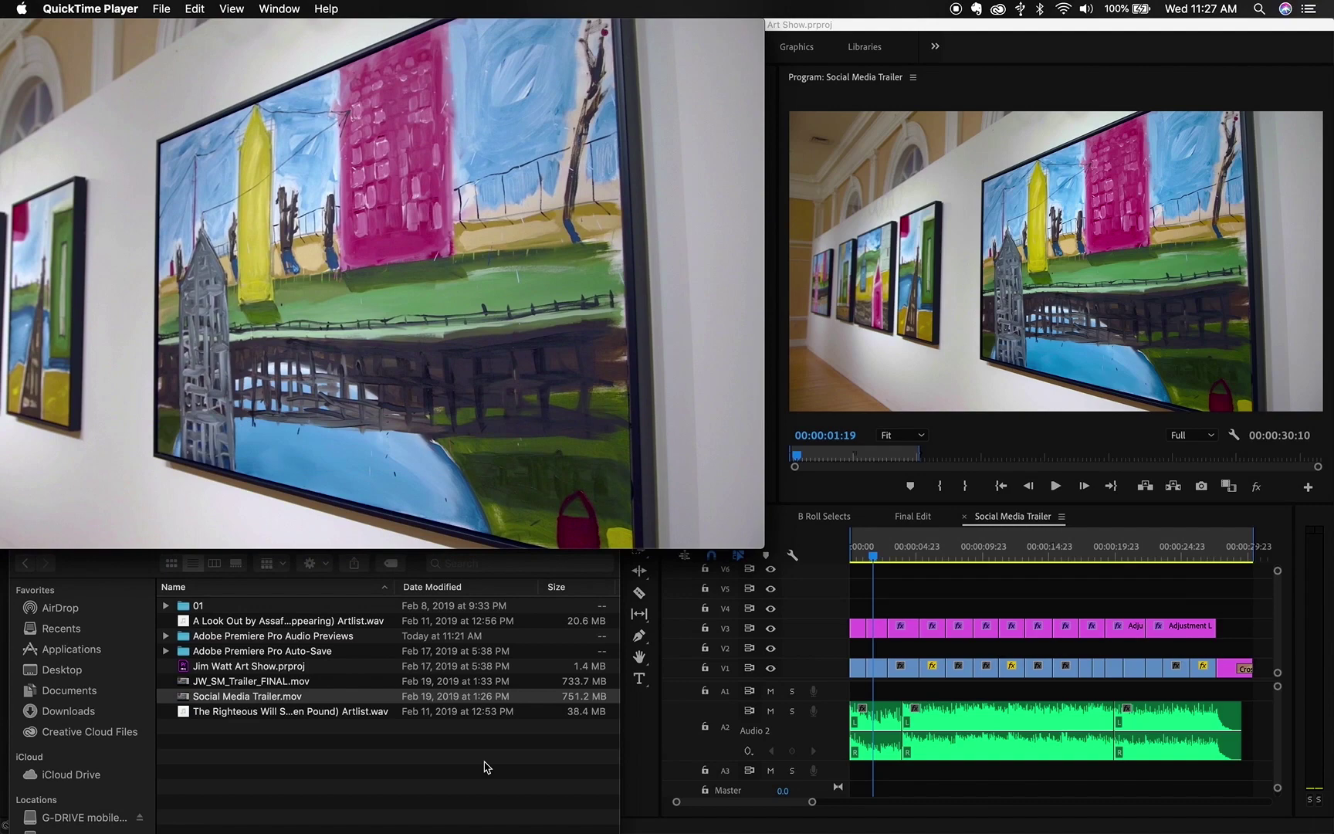
# - Open JW_SM_Trailer_FINAL.mov in QuickTime, scrub to 00:02, and size it bottom-left
pyautogui.click(129, 567)
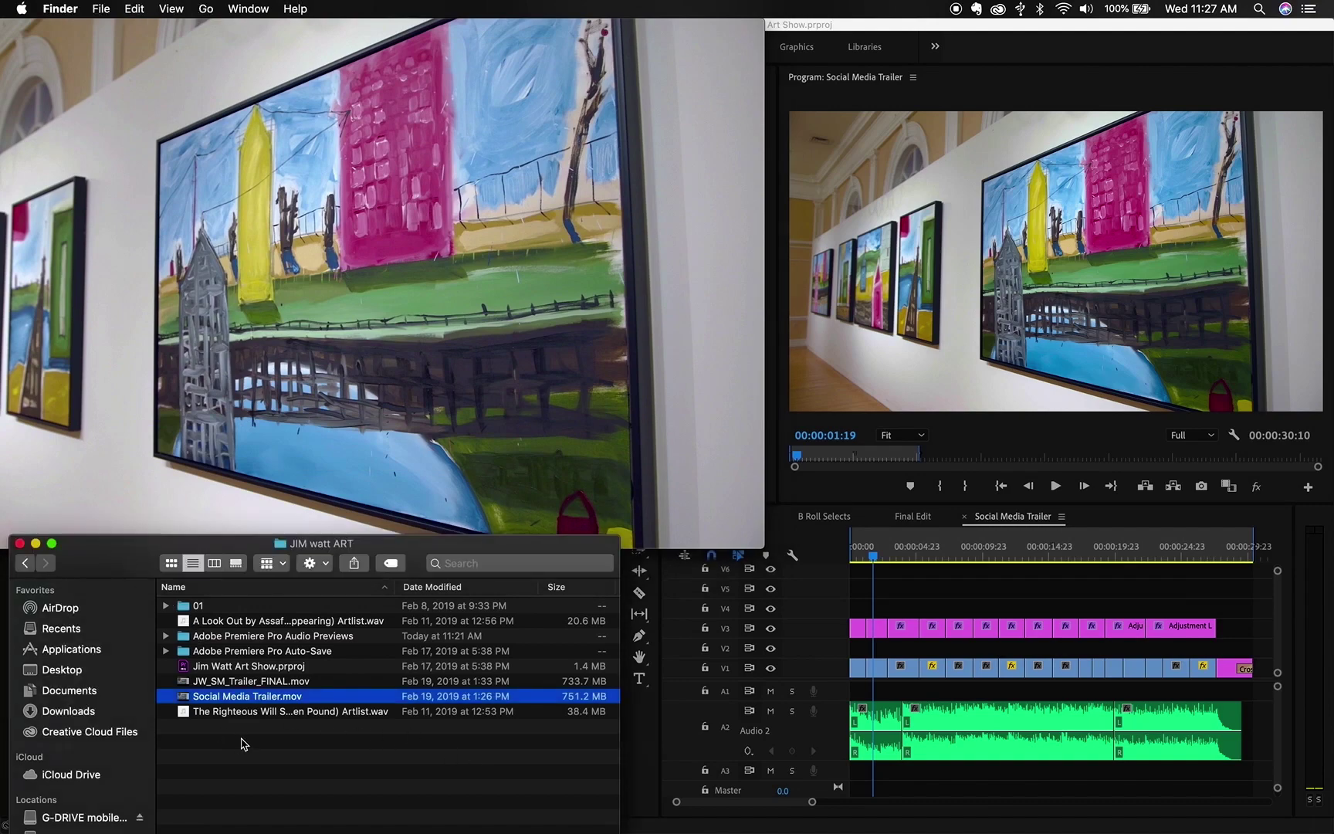
pyautogui.click(238, 681)
pyautogui.rightClick(238, 682)
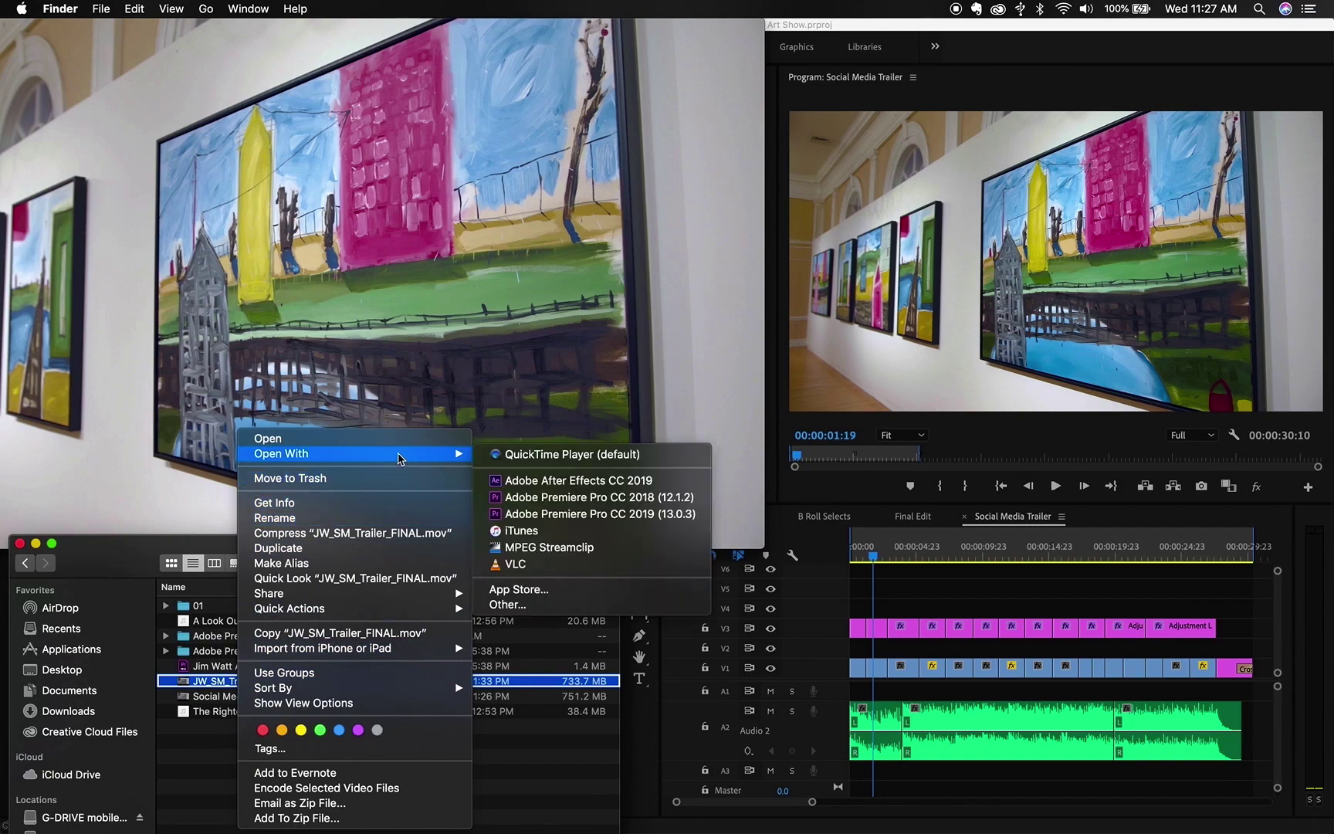
pyautogui.moveTo(446, 455)
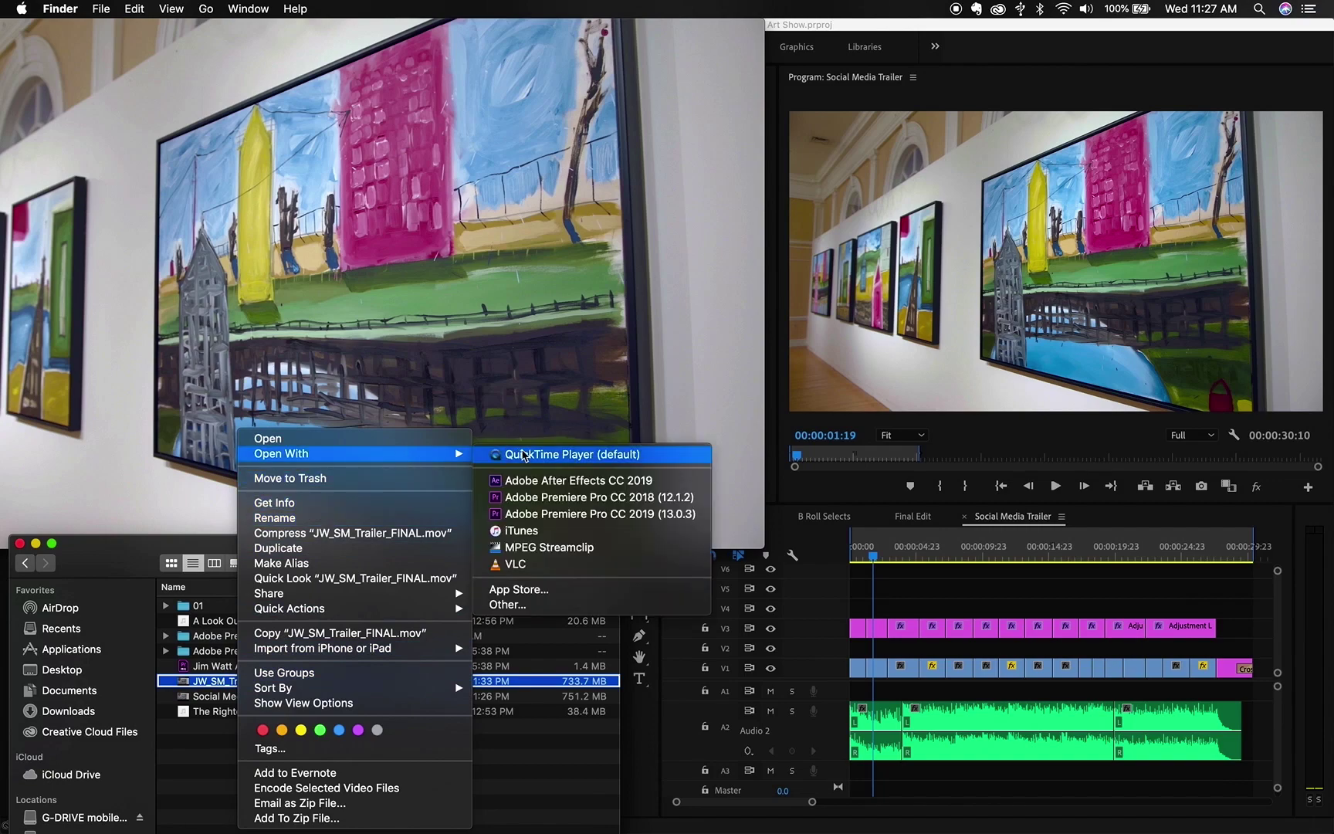
pyautogui.click(524, 457)
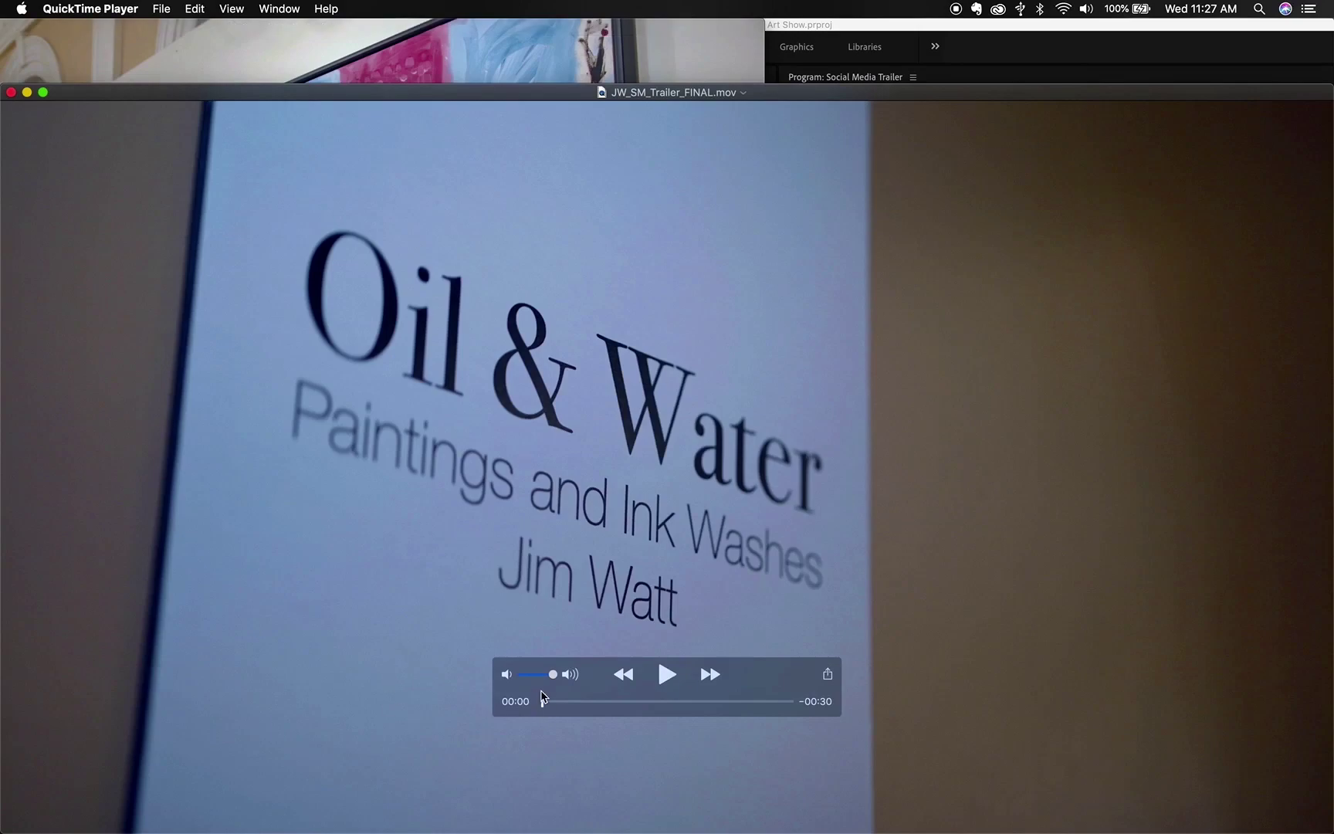
pyautogui.moveTo(544, 700); pyautogui.dragTo(556, 705)
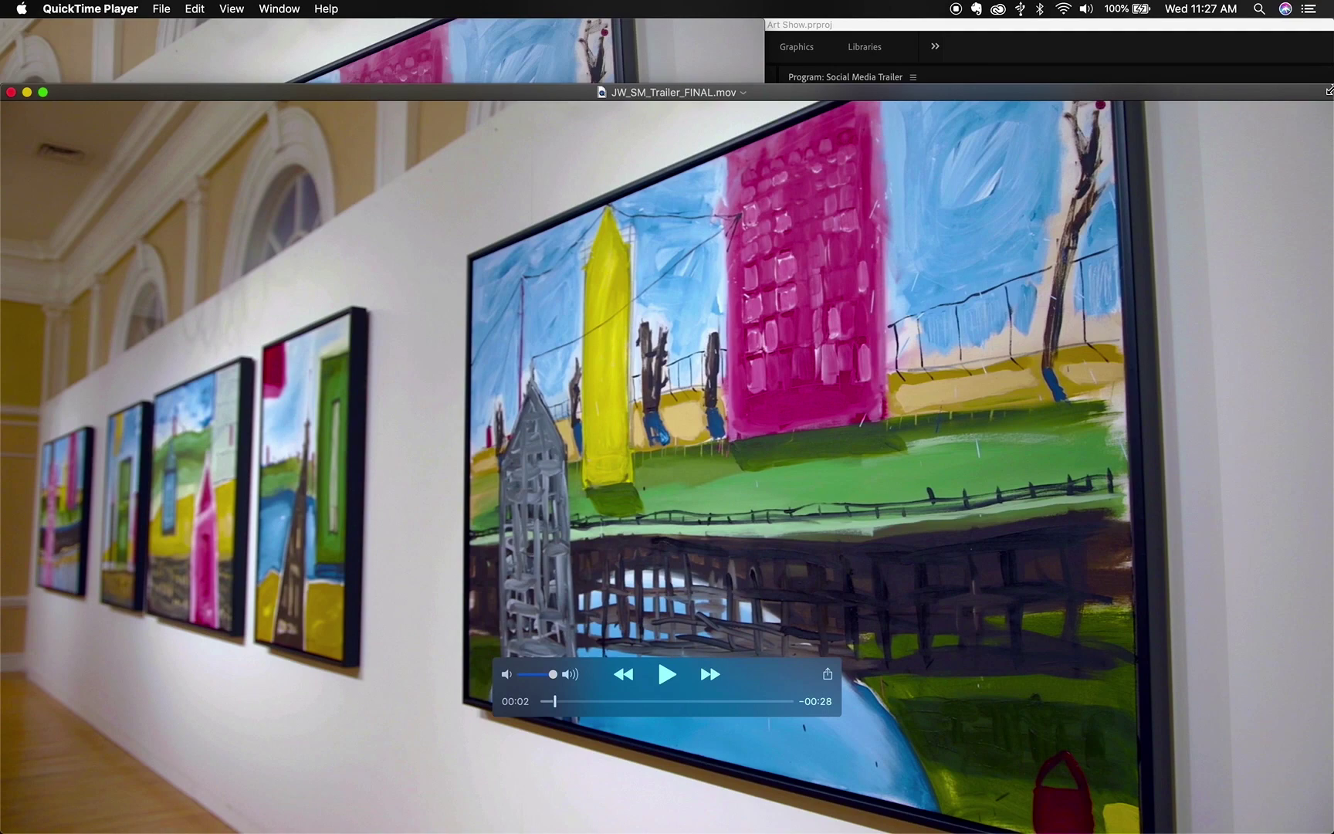
pyautogui.moveTo(1324, 86); pyautogui.dragTo(679, 425)
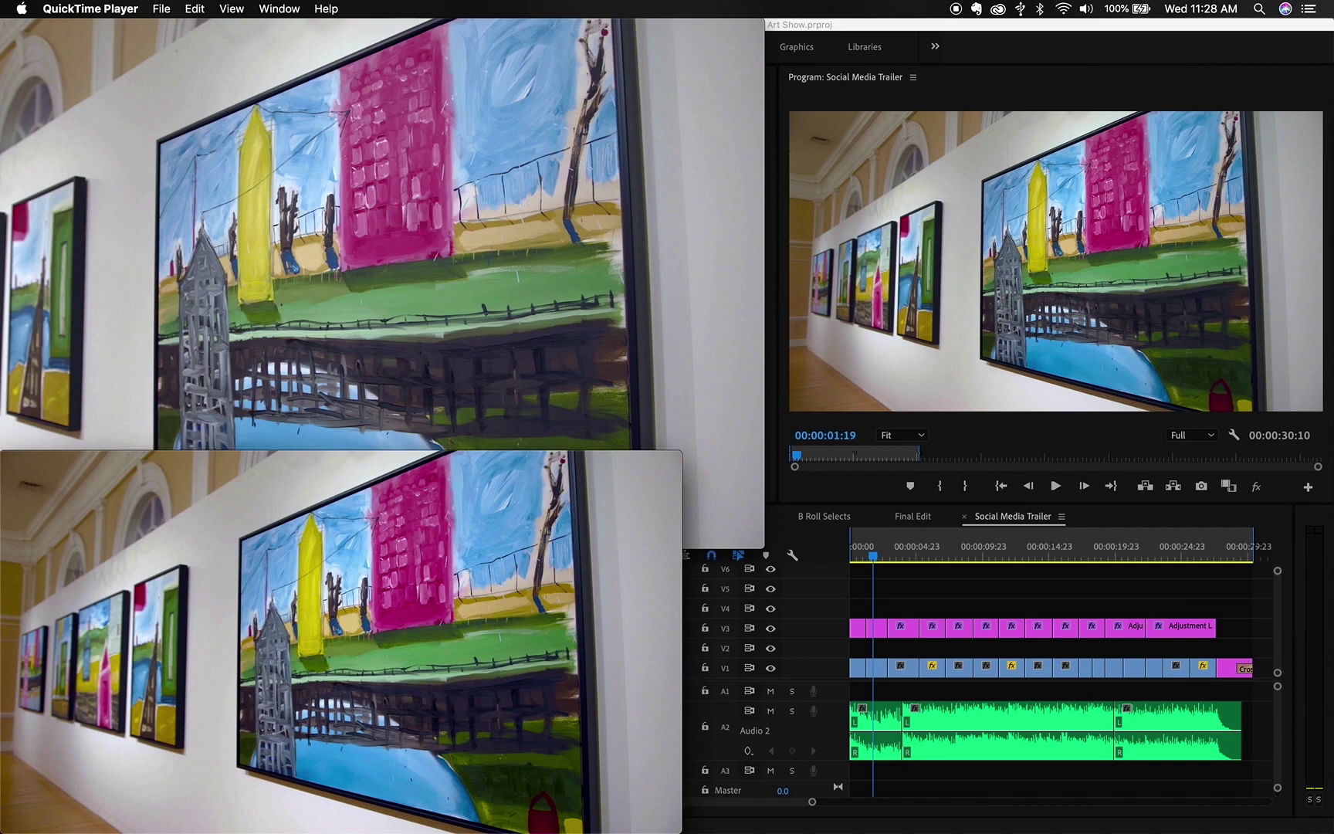
# - Search 'after' in Spotlight and launch Adobe After Effects CC 2019
pyautogui.moveTo(872, 826)
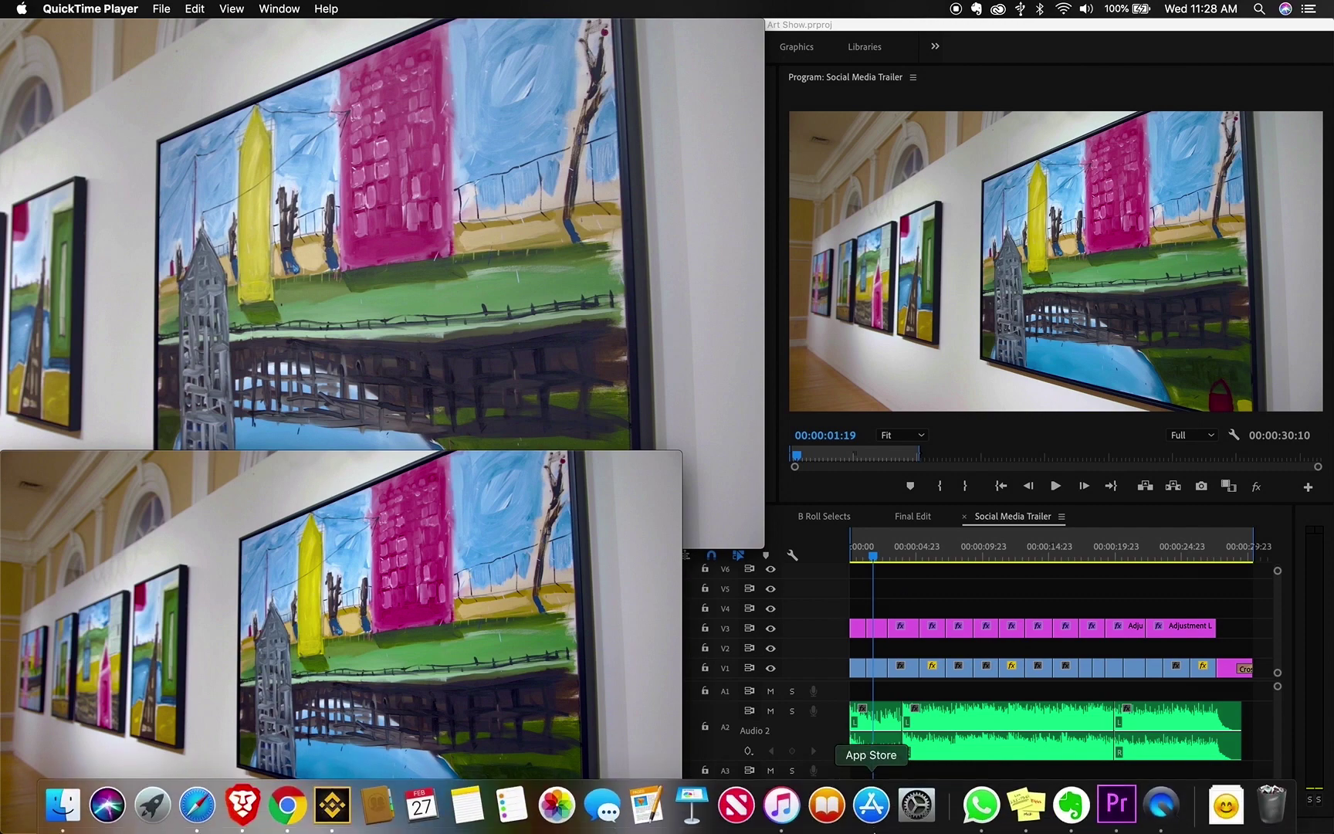
pyautogui.click(1261, 8)
pyautogui.write('after')
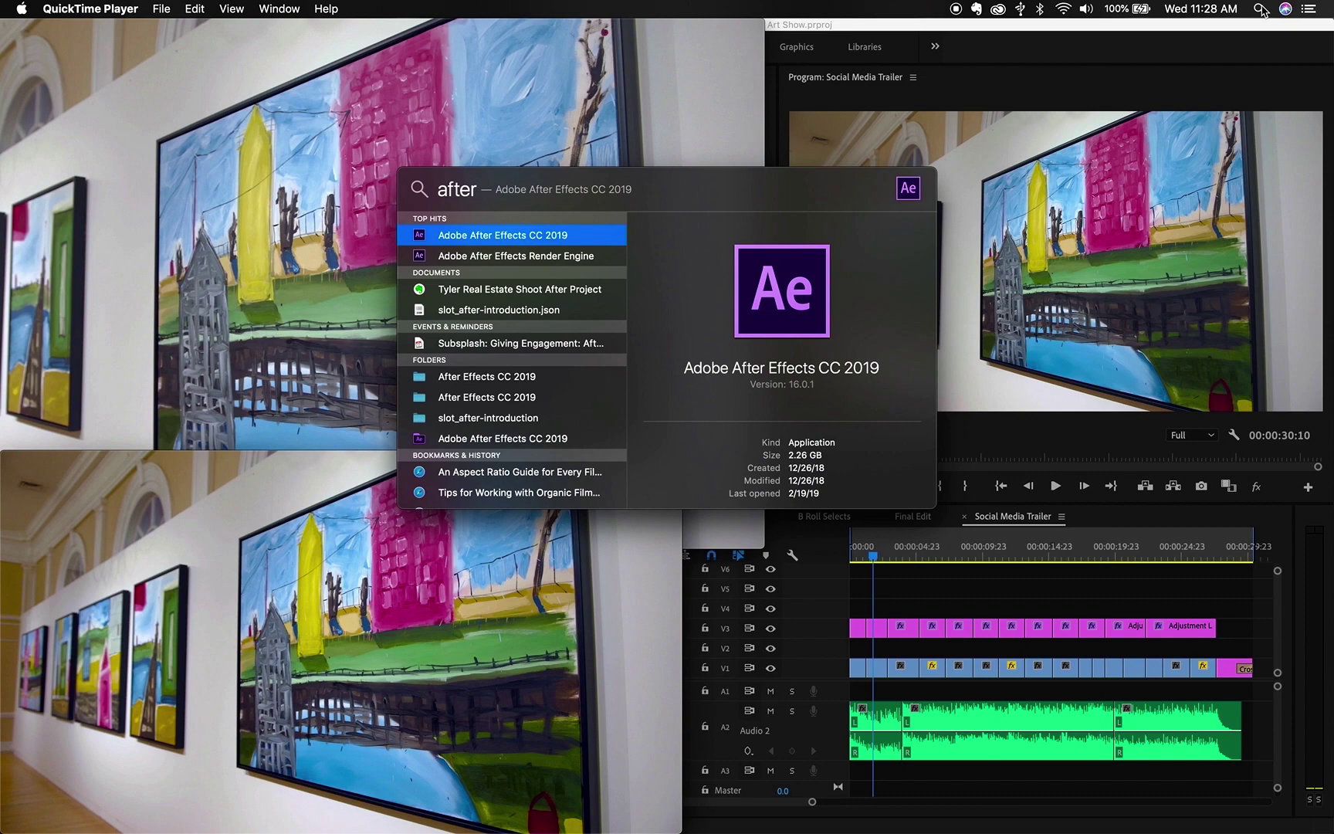
pyautogui.click(516, 241)
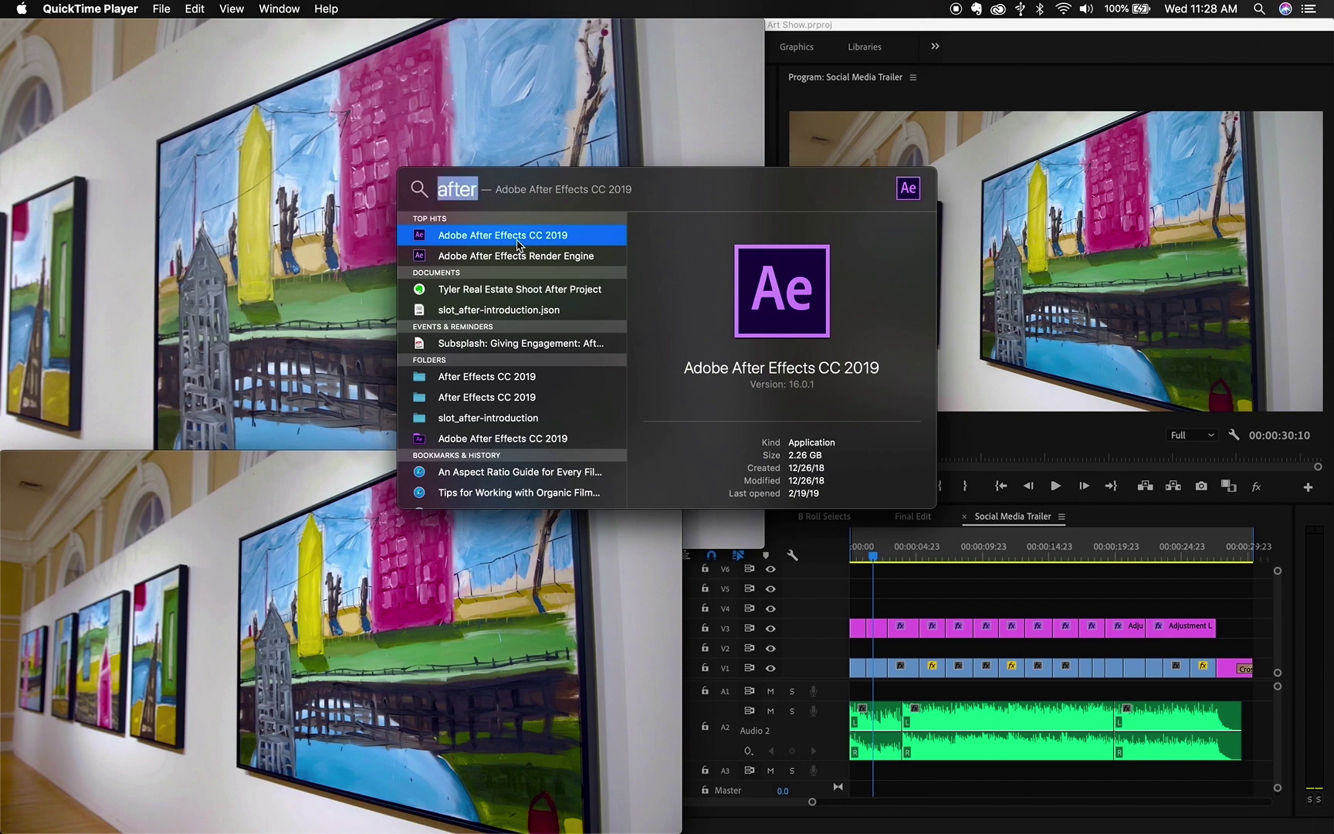
pyautogui.press('Return')
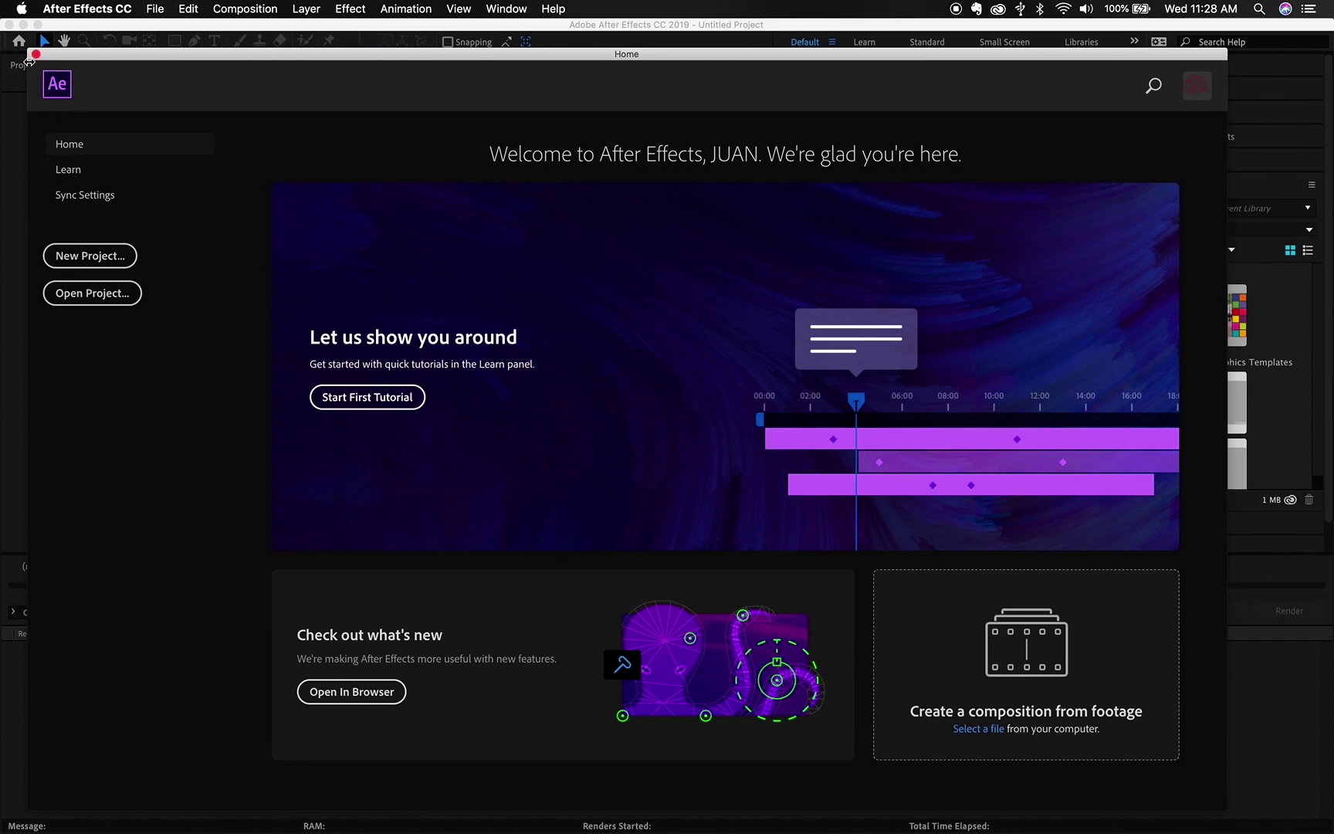
# - Build a composition from G-DRIVE > JIM watt ART > Social Media Trailer.mov
pyautogui.click(35, 54)
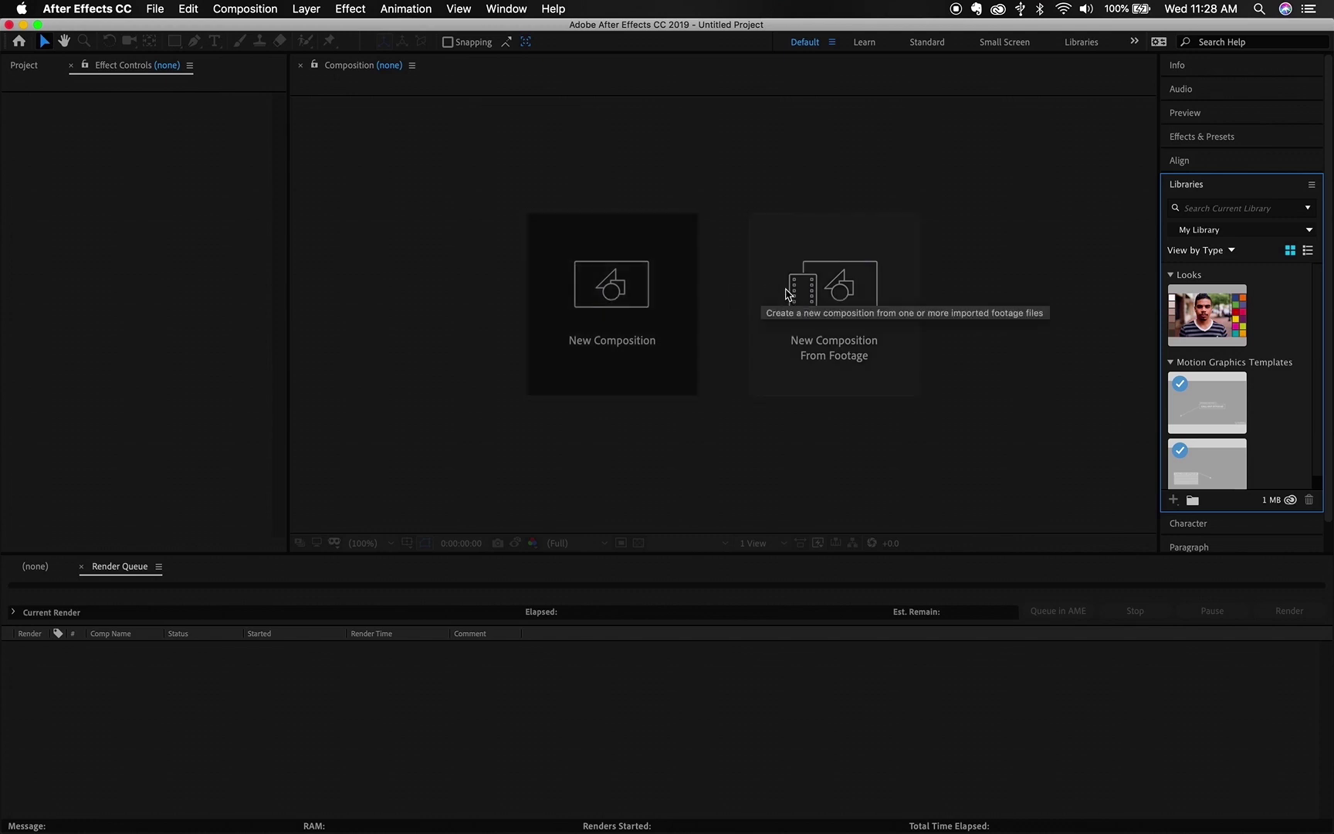
pyautogui.click(789, 292)
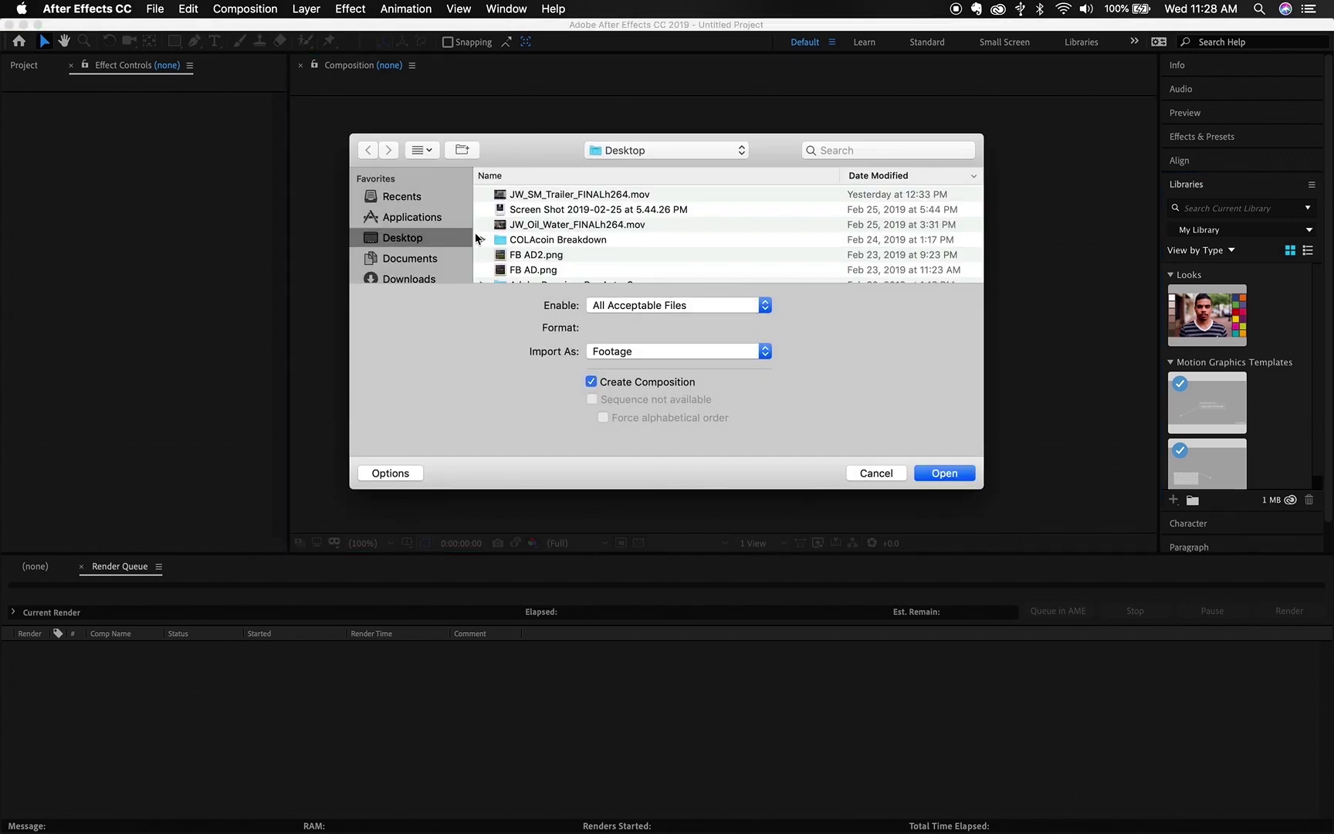
pyautogui.scroll(-5, 429, 247)
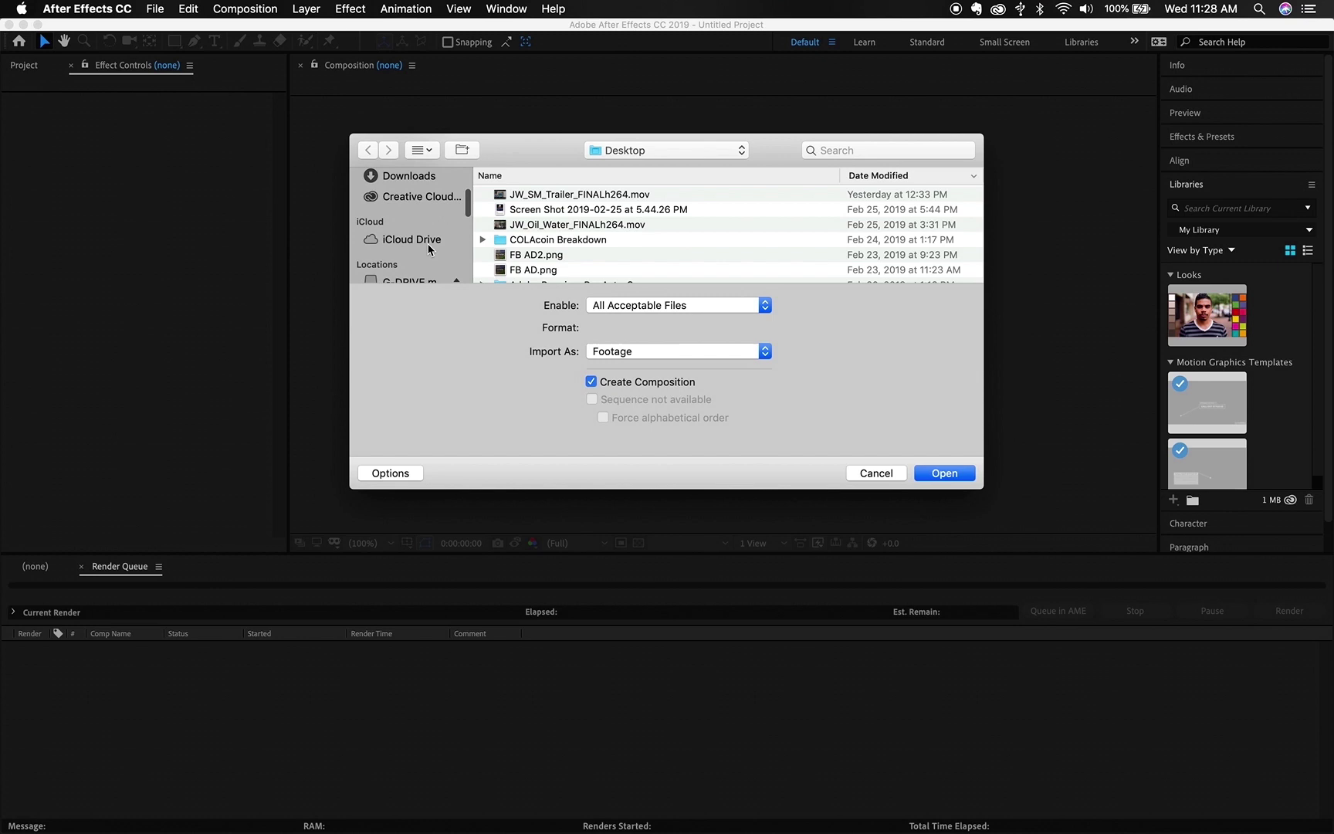
pyautogui.click(424, 230)
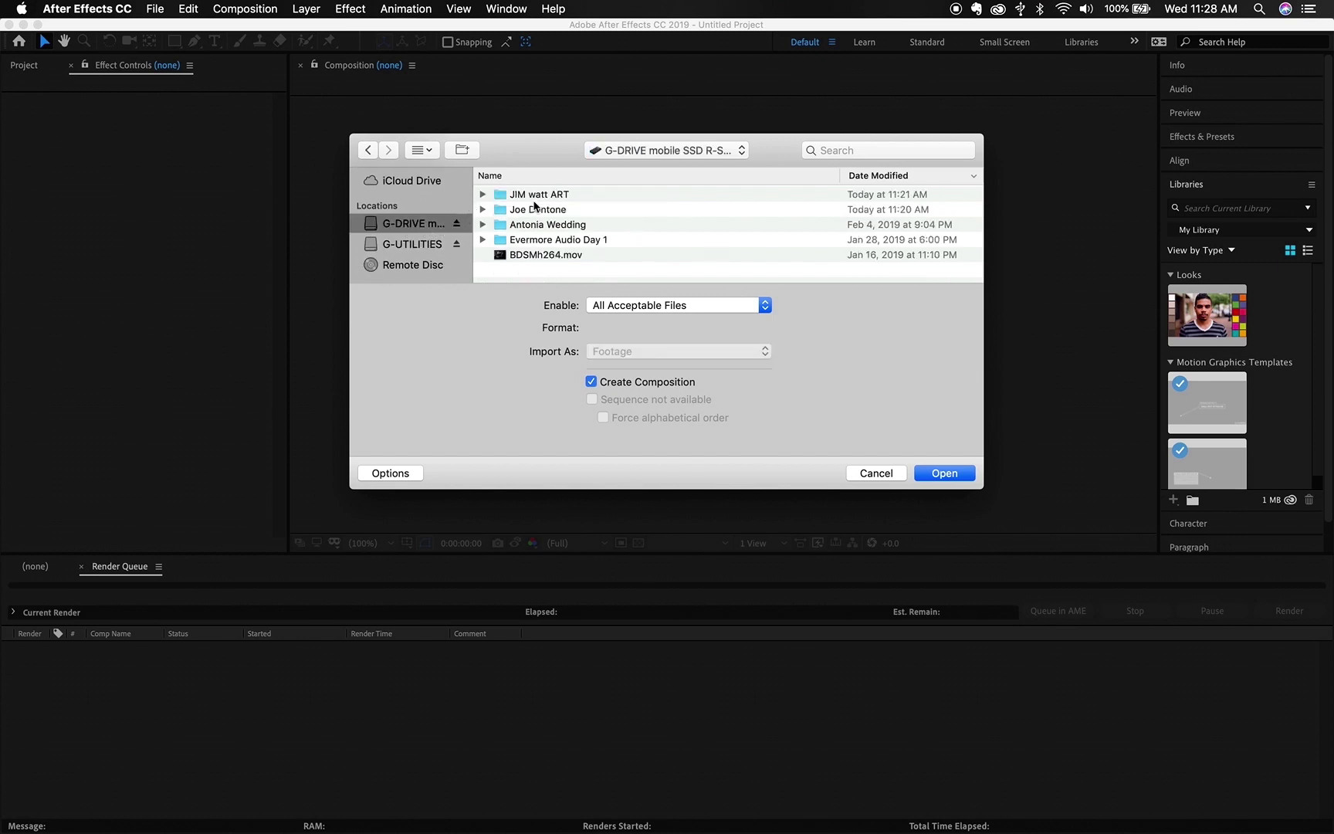
pyautogui.doubleClick(537, 198)
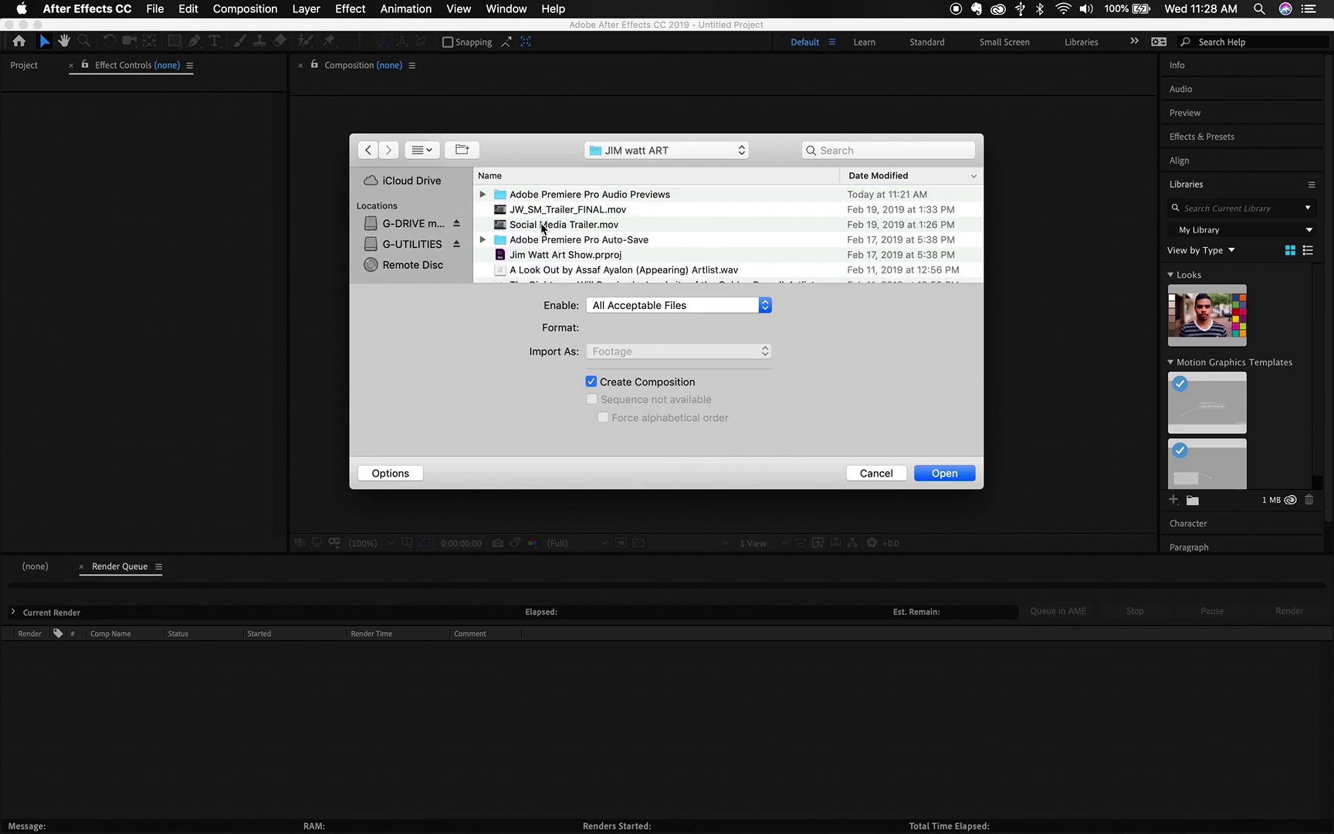
pyautogui.click(544, 226)
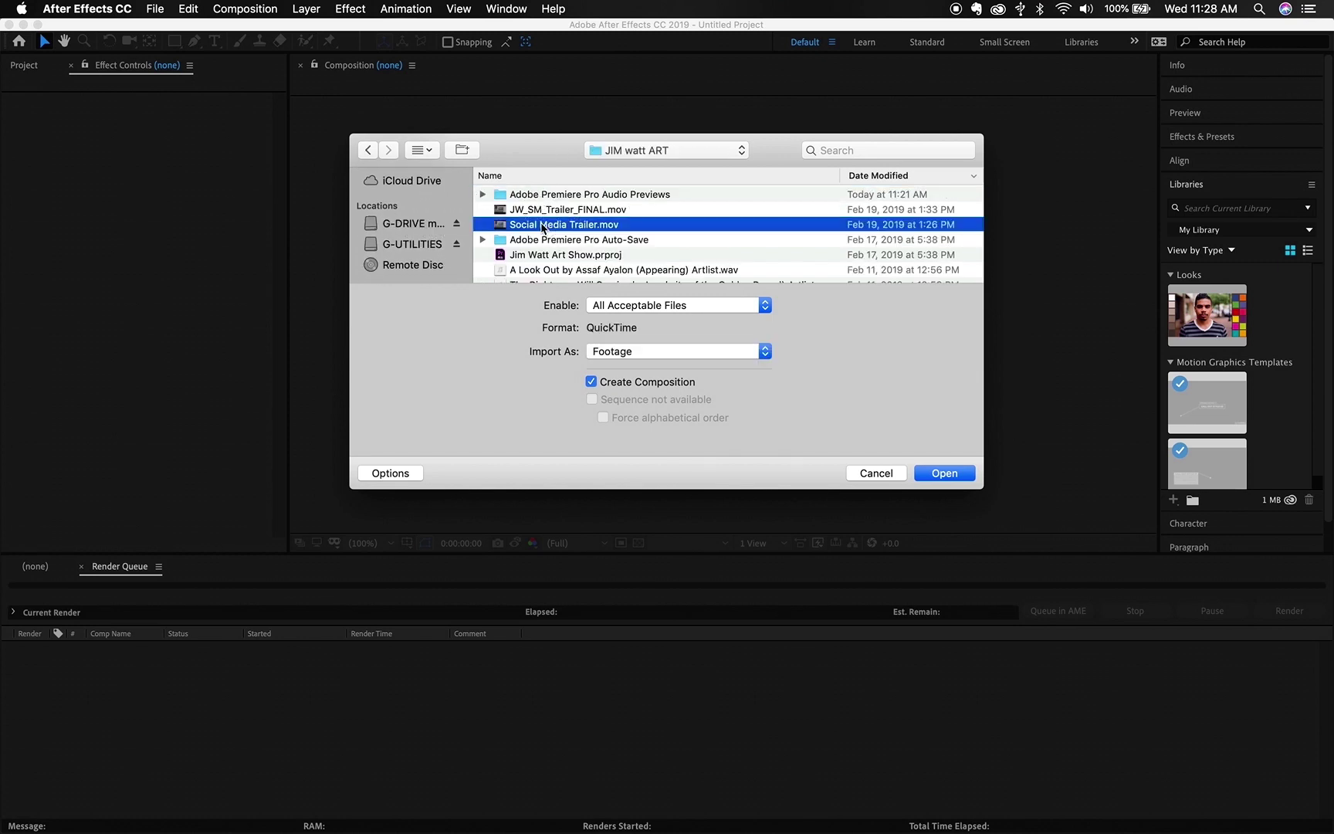
pyautogui.click(933, 474)
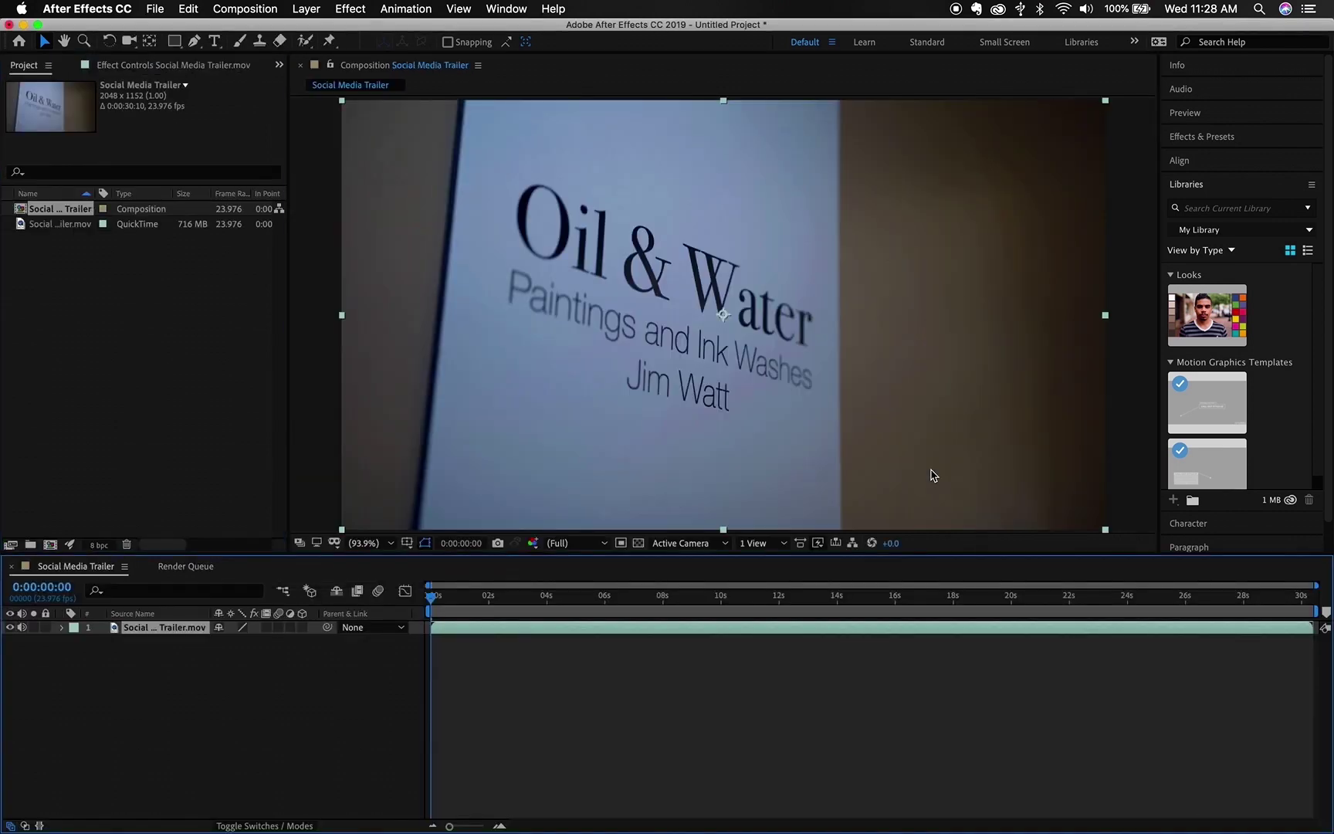
pyautogui.moveTo(429, 597)
pyautogui.mouseDown()
pyautogui.moveTo(538, 605)
pyautogui.moveTo(472, 606)
pyautogui.mouseUp()
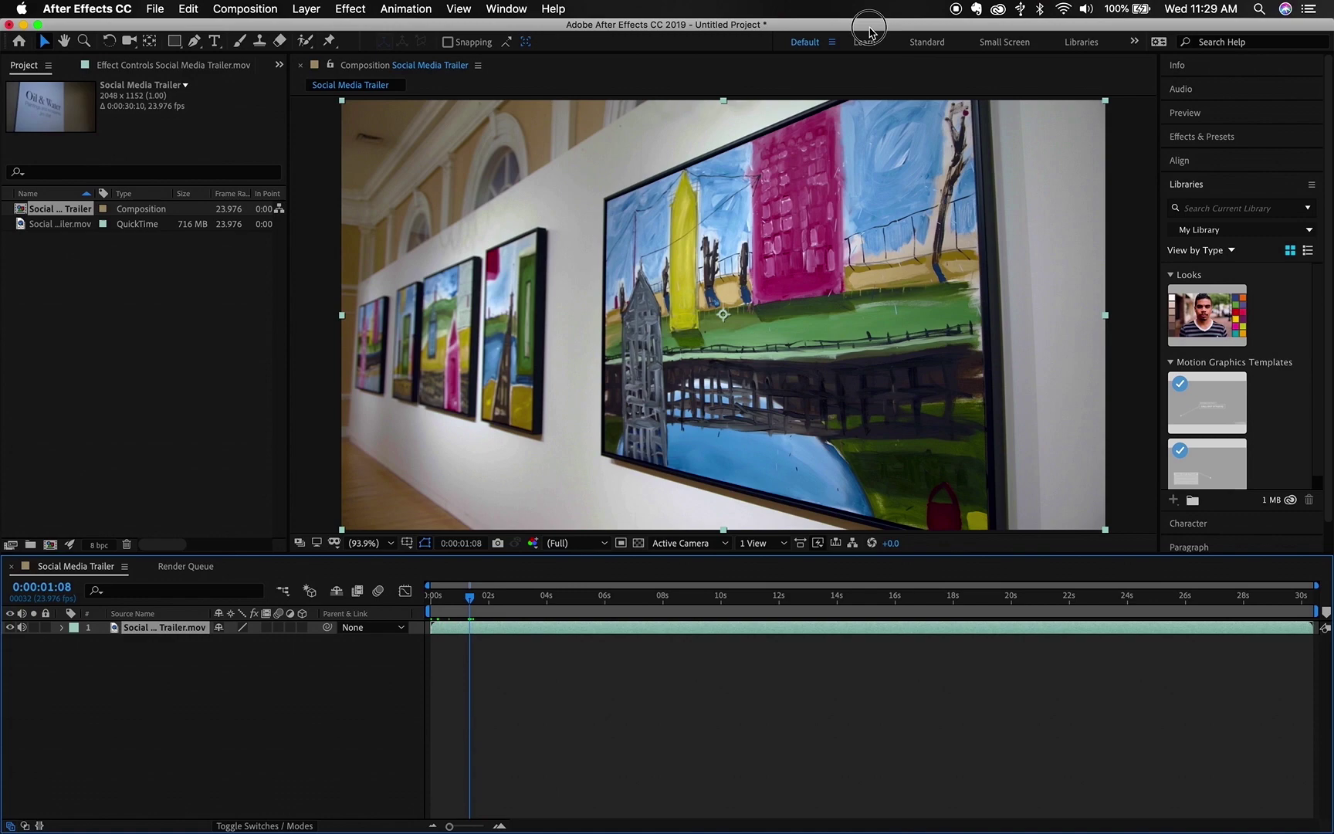
pyautogui.moveTo(869, 32); pyautogui.dragTo(612, 631)
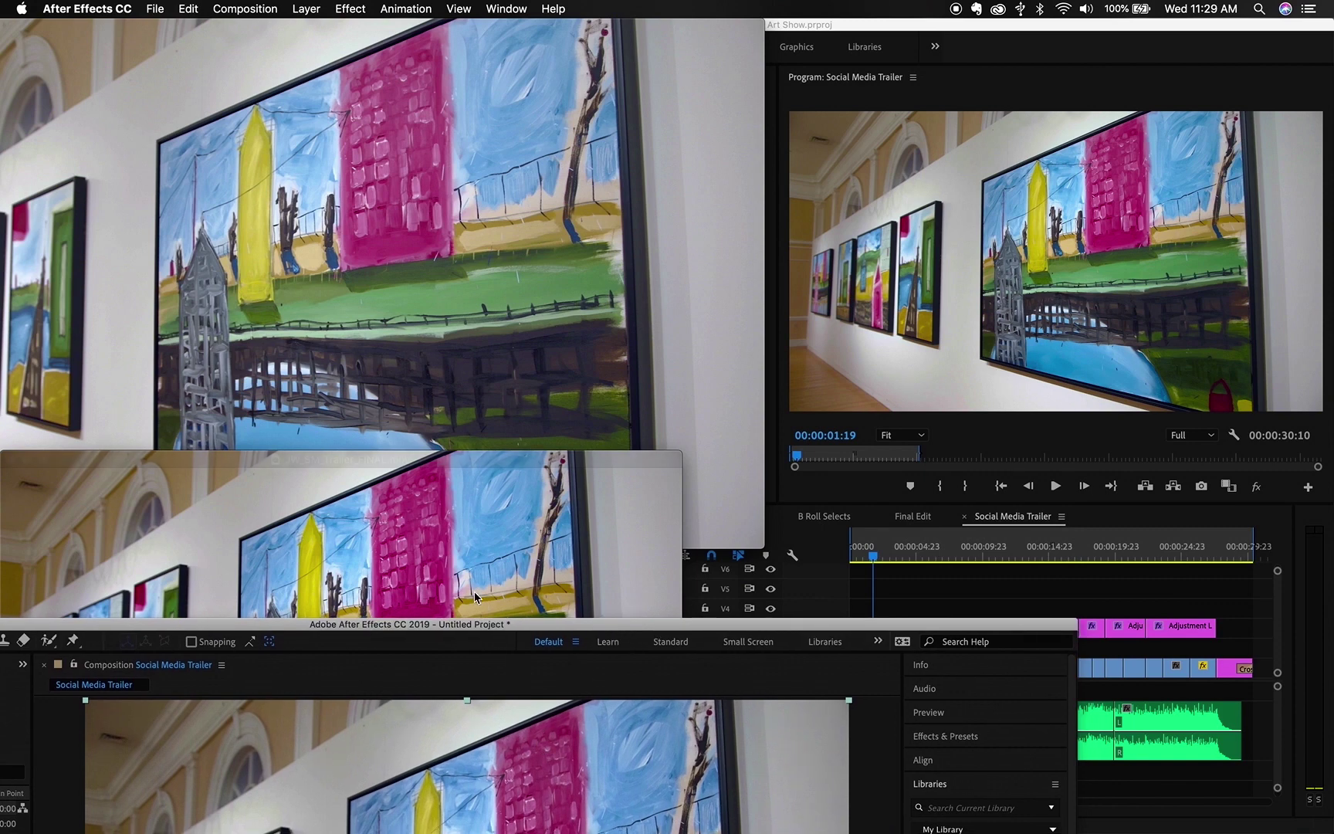
pyautogui.moveTo(417, 567)
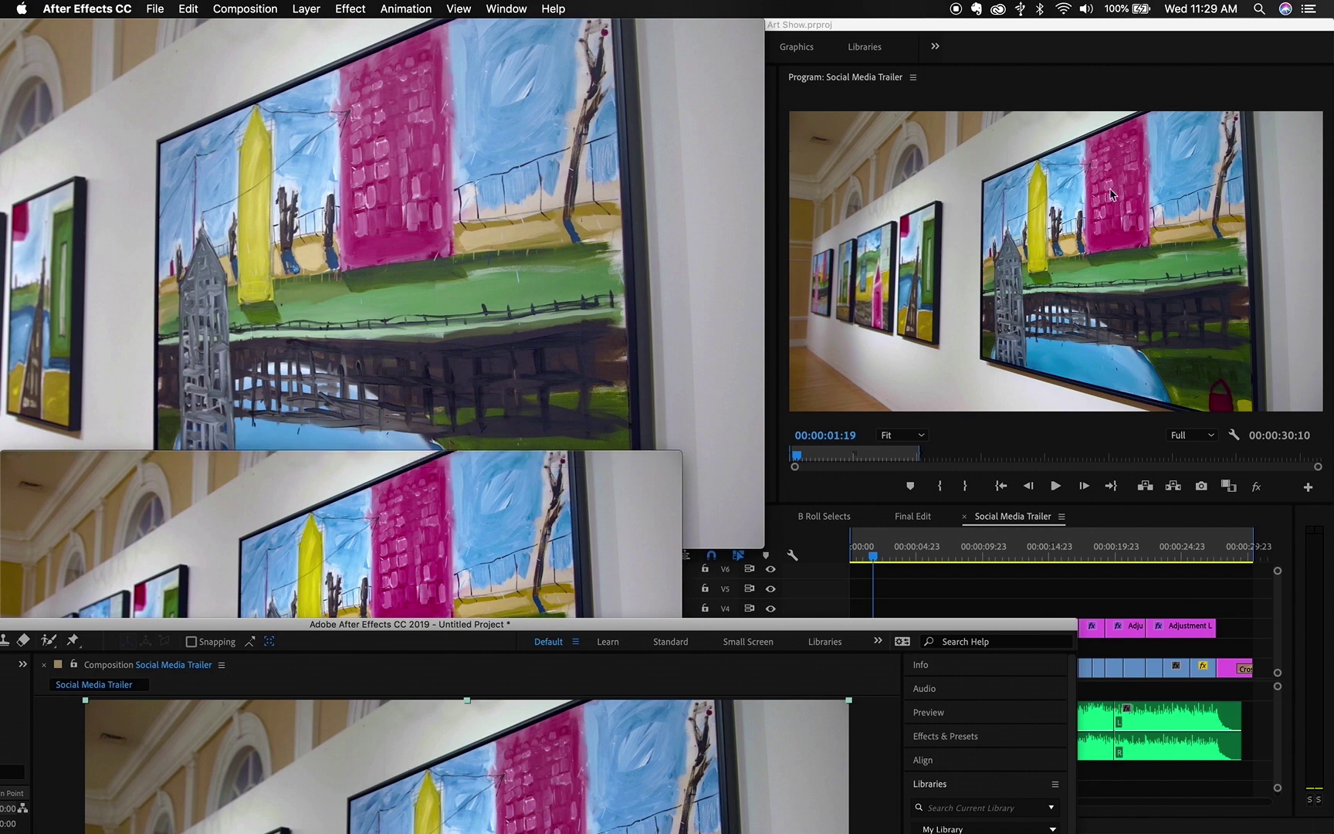
pyautogui.moveTo(476, 575)
pyautogui.moveTo(455, 632); pyautogui.dragTo(630, 278)
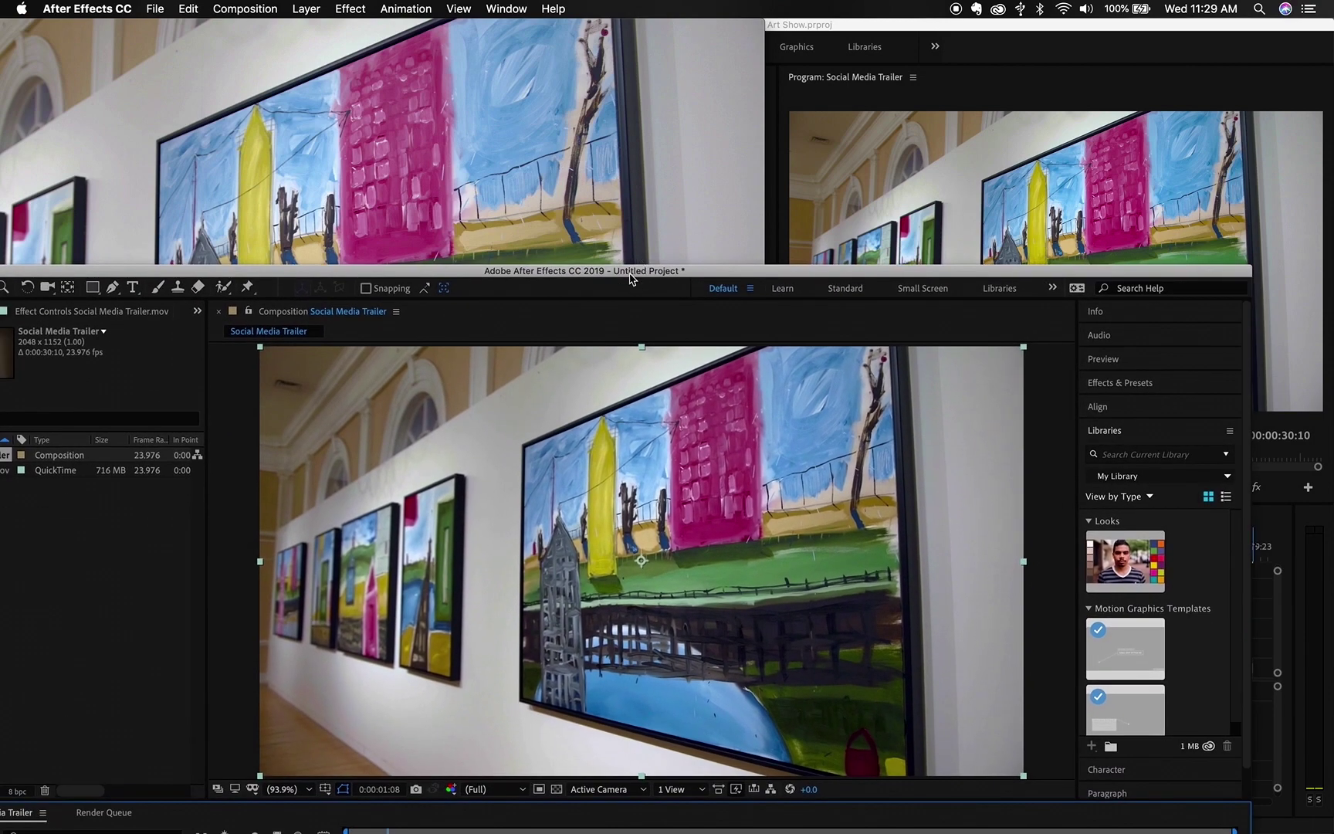
pyautogui.moveTo(445, 170)
pyautogui.moveTo(610, 281); pyautogui.dragTo(485, 41)
pyautogui.doubleClick(484, 38)
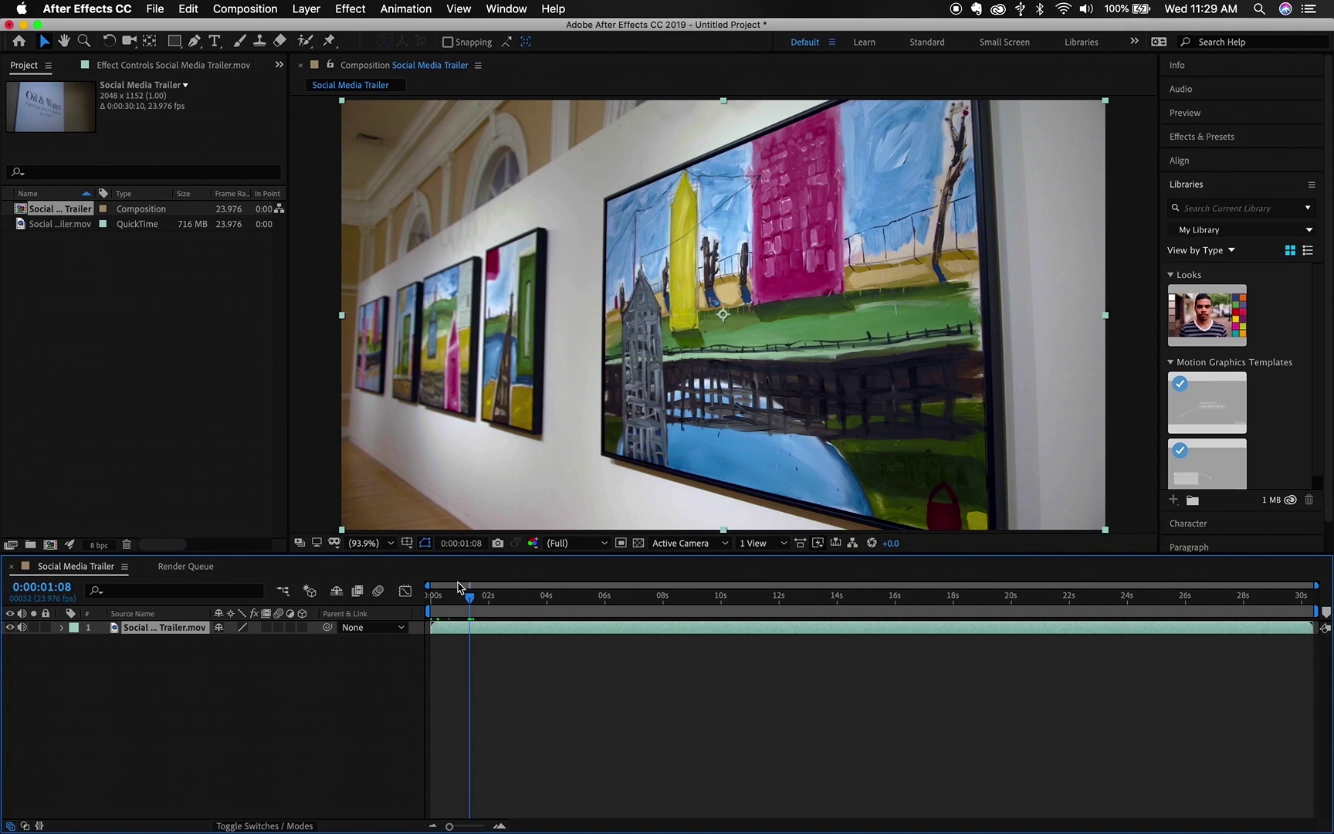
# - Apply the Vibrance effect to the trailer layer
pyautogui.rightClick(509, 628)
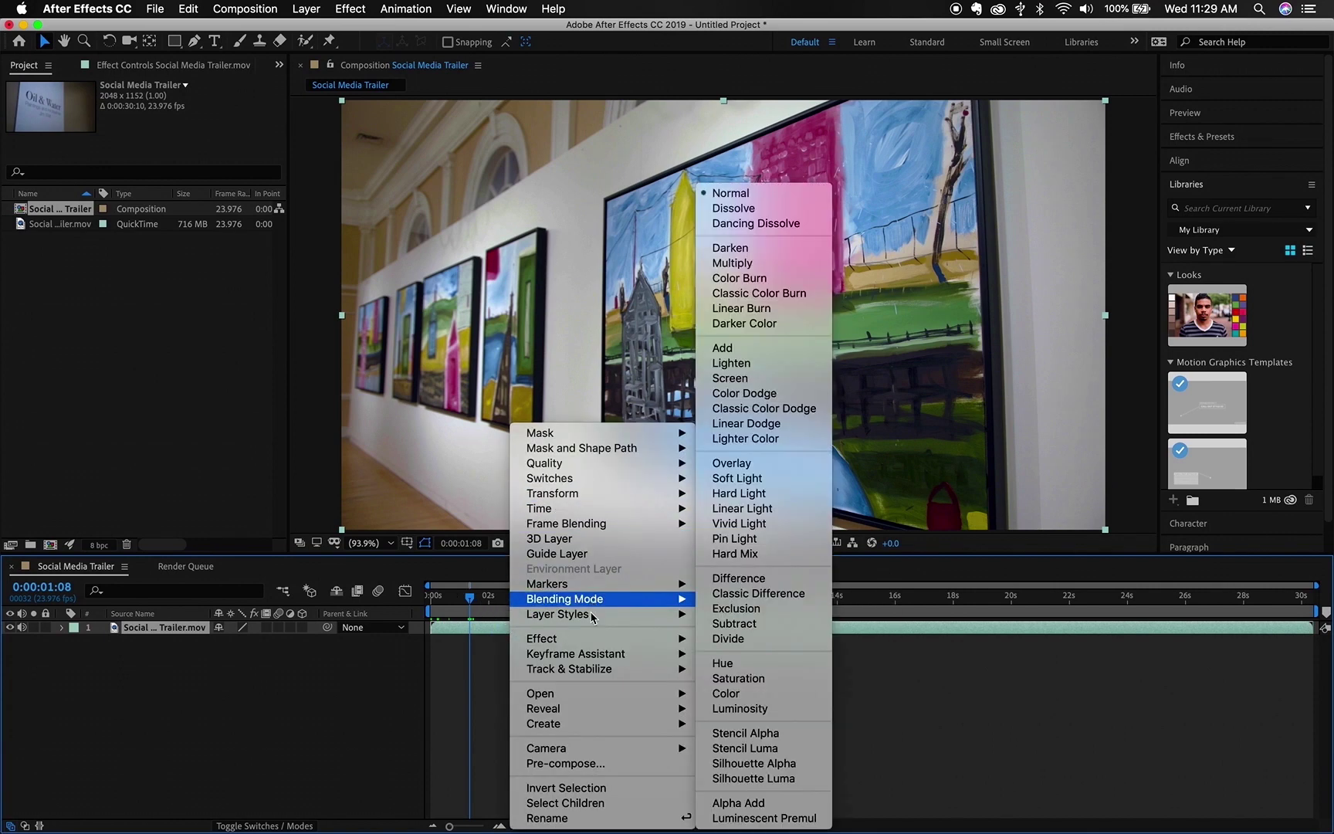
pyautogui.moveTo(596, 642)
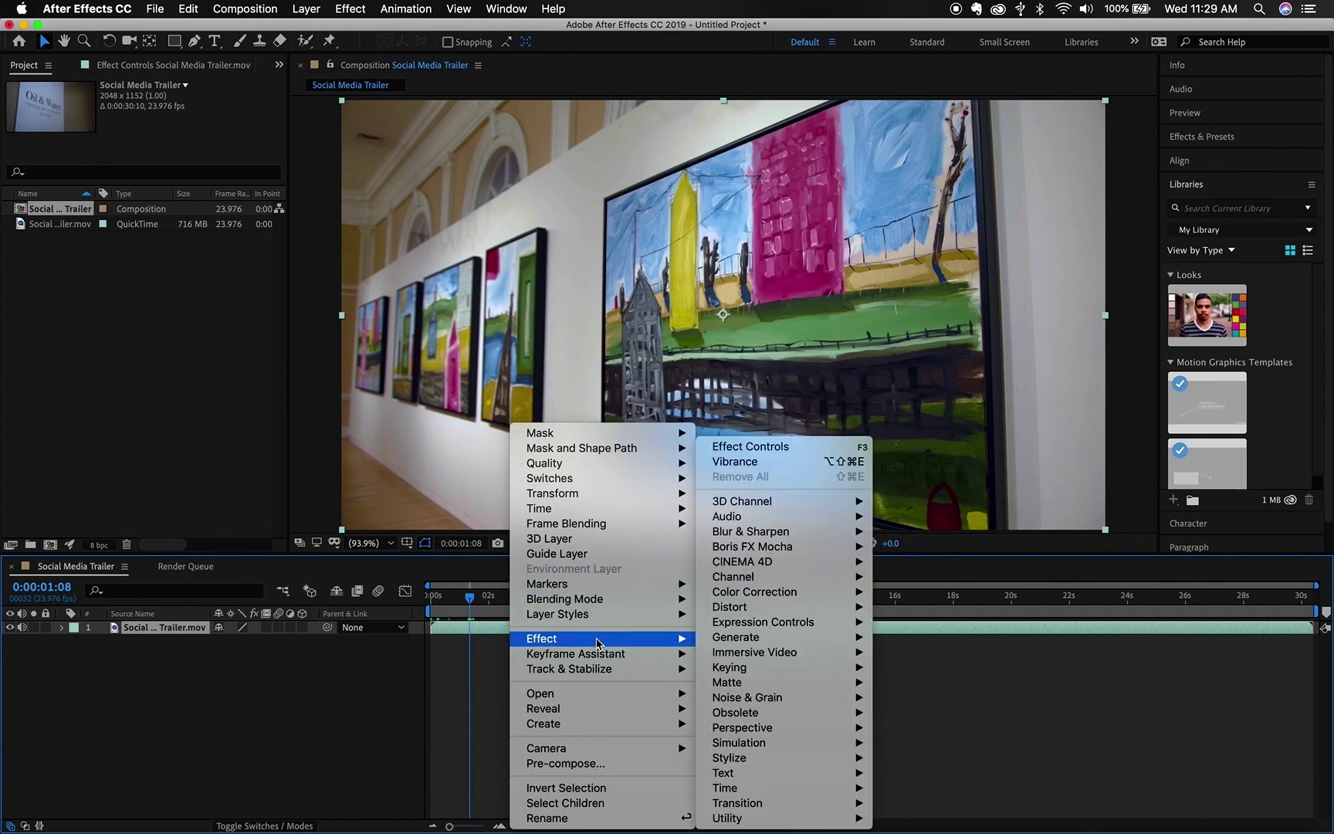
pyautogui.click(735, 462)
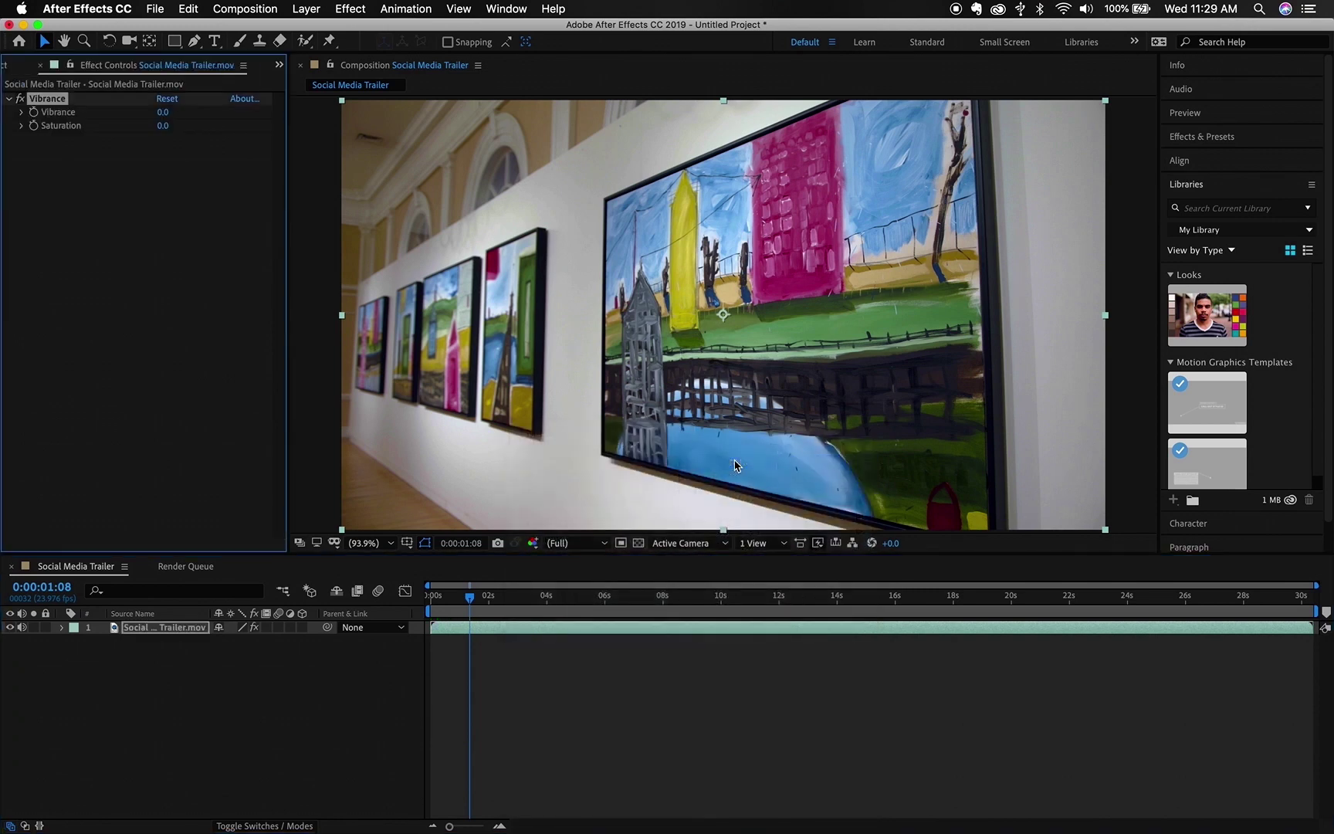
pyautogui.moveTo(730, 24); pyautogui.dragTo(773, 386)
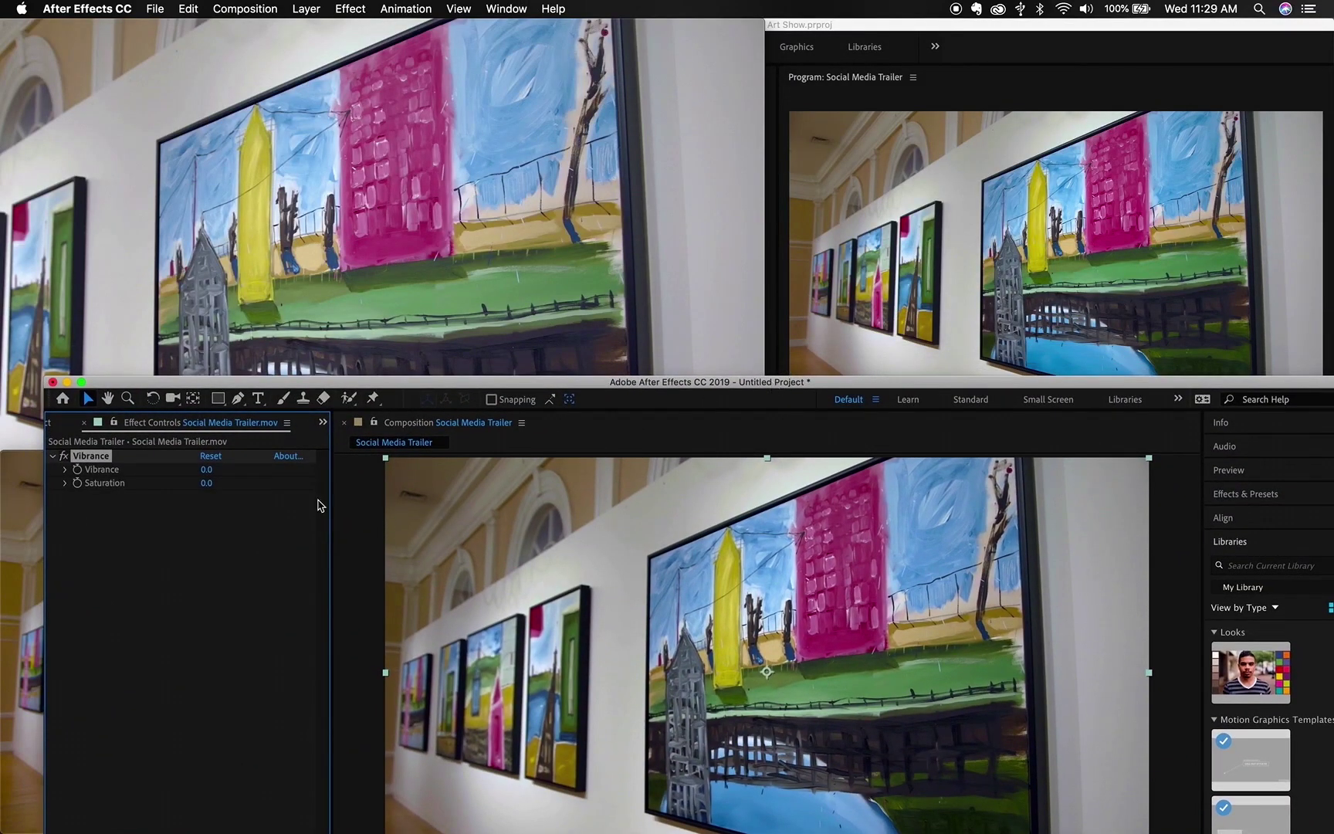
# - Set Vibrance to 20 and Saturation to 15, then scrub to the magenta painting close-up
pyautogui.click(206, 470)
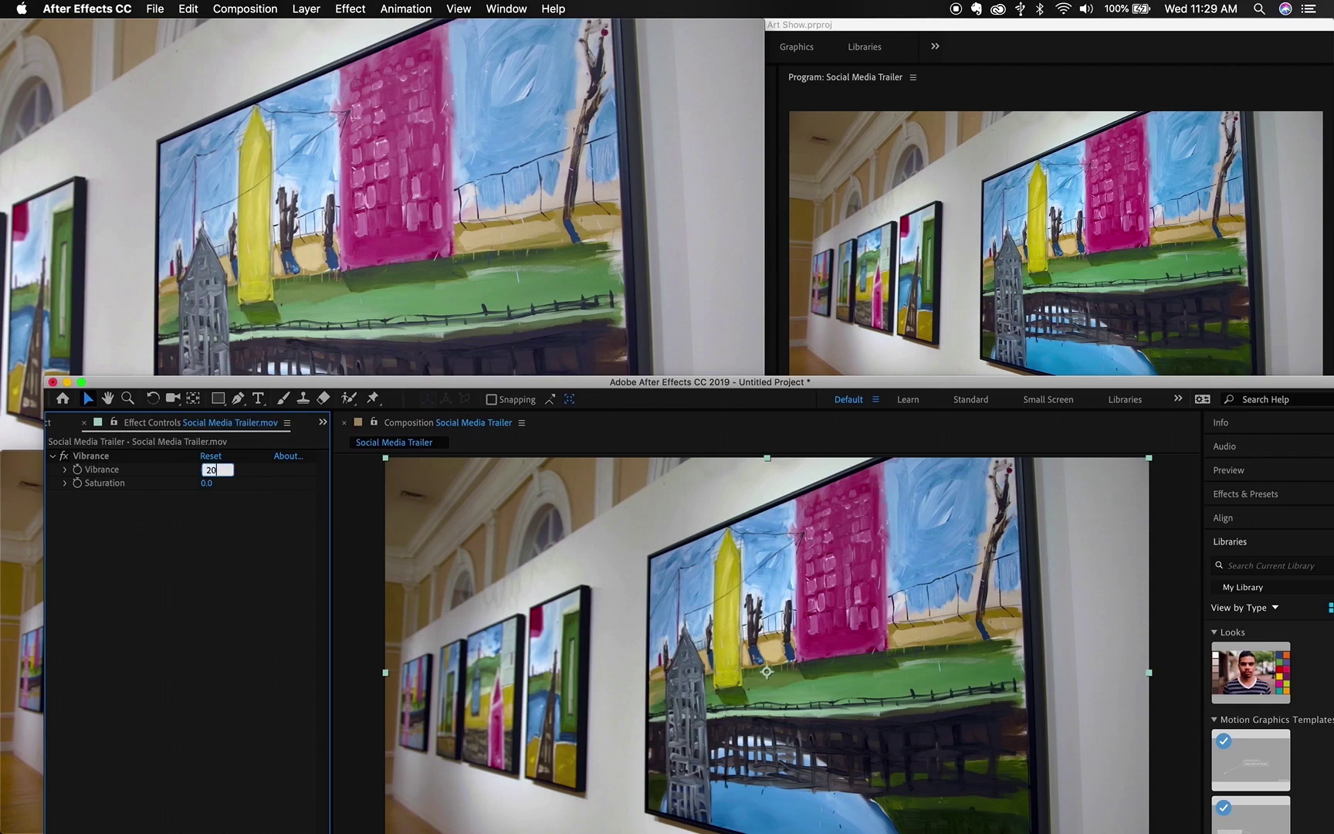
pyautogui.write('20')
pyautogui.press('Return')
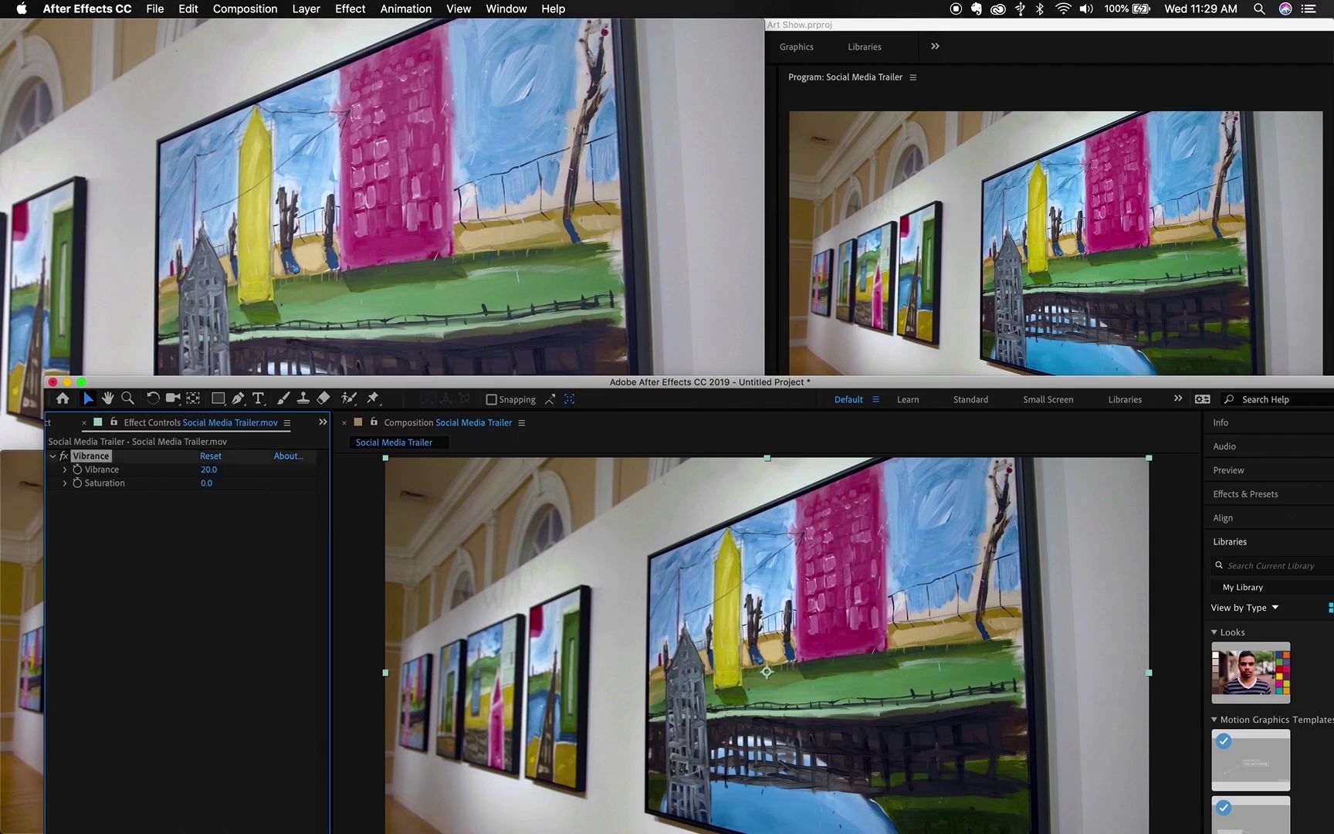
pyautogui.click(208, 484)
pyautogui.write('15')
pyautogui.press('Return')
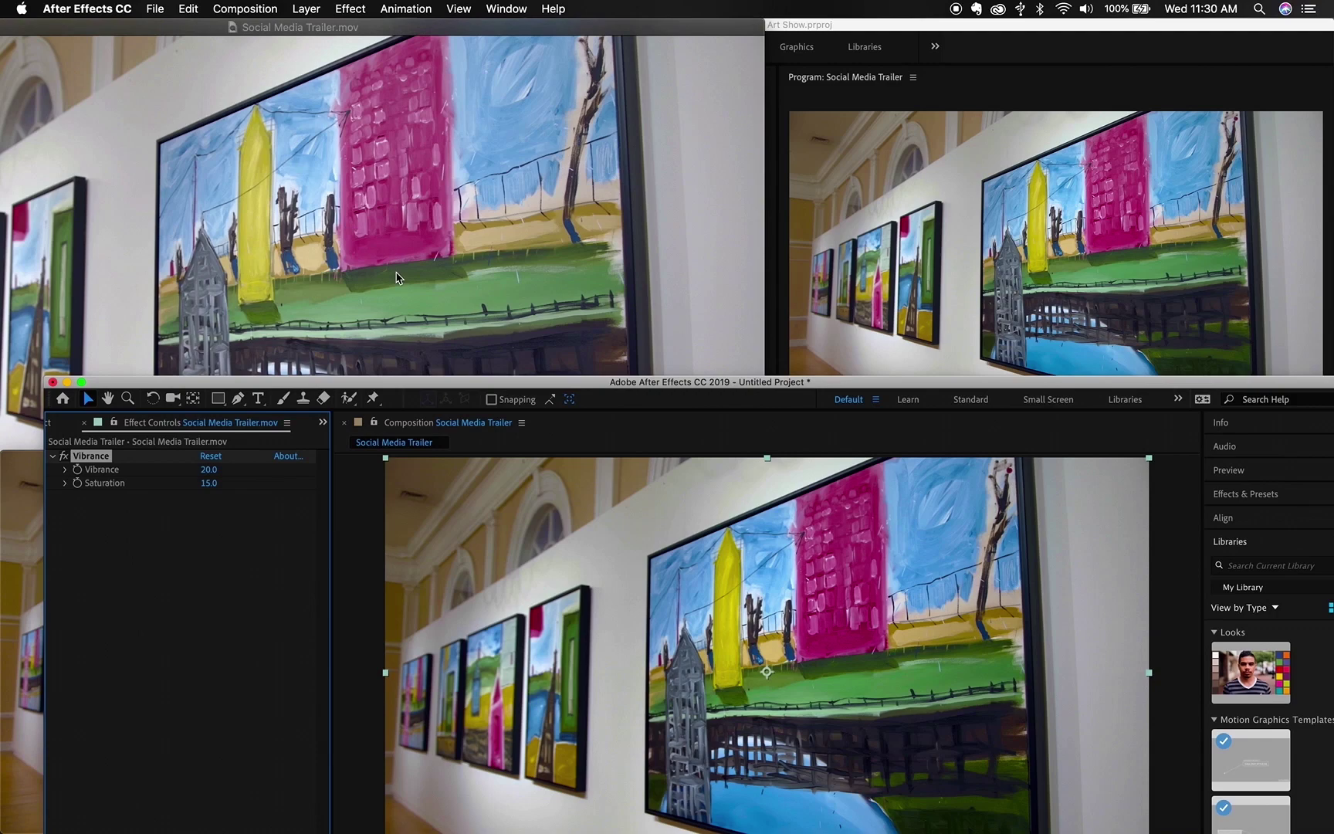
pyautogui.doubleClick(436, 386)
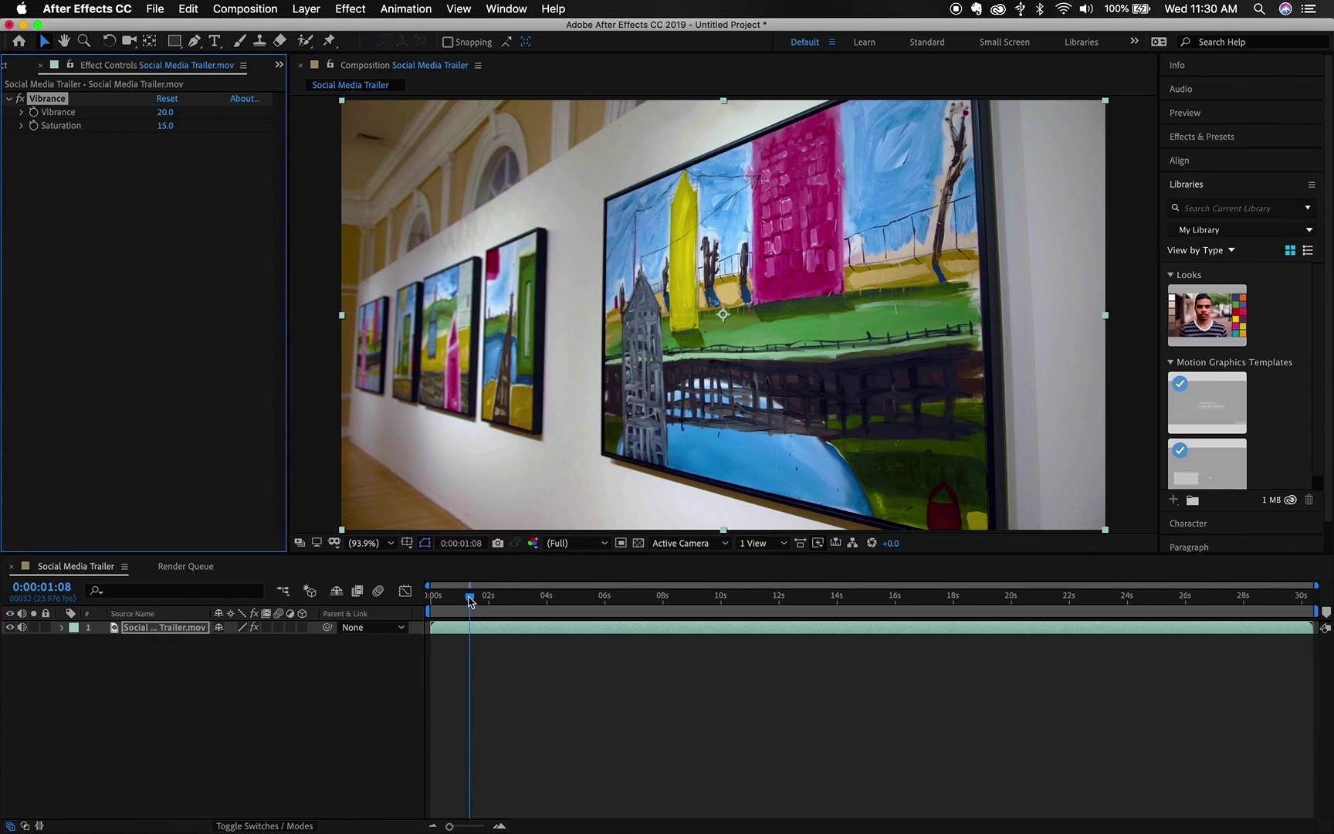
pyautogui.moveTo(470, 596)
pyautogui.mouseDown()
pyautogui.moveTo(884, 598)
pyautogui.moveTo(527, 600)
pyautogui.moveTo(417, 627)
pyautogui.mouseUp()
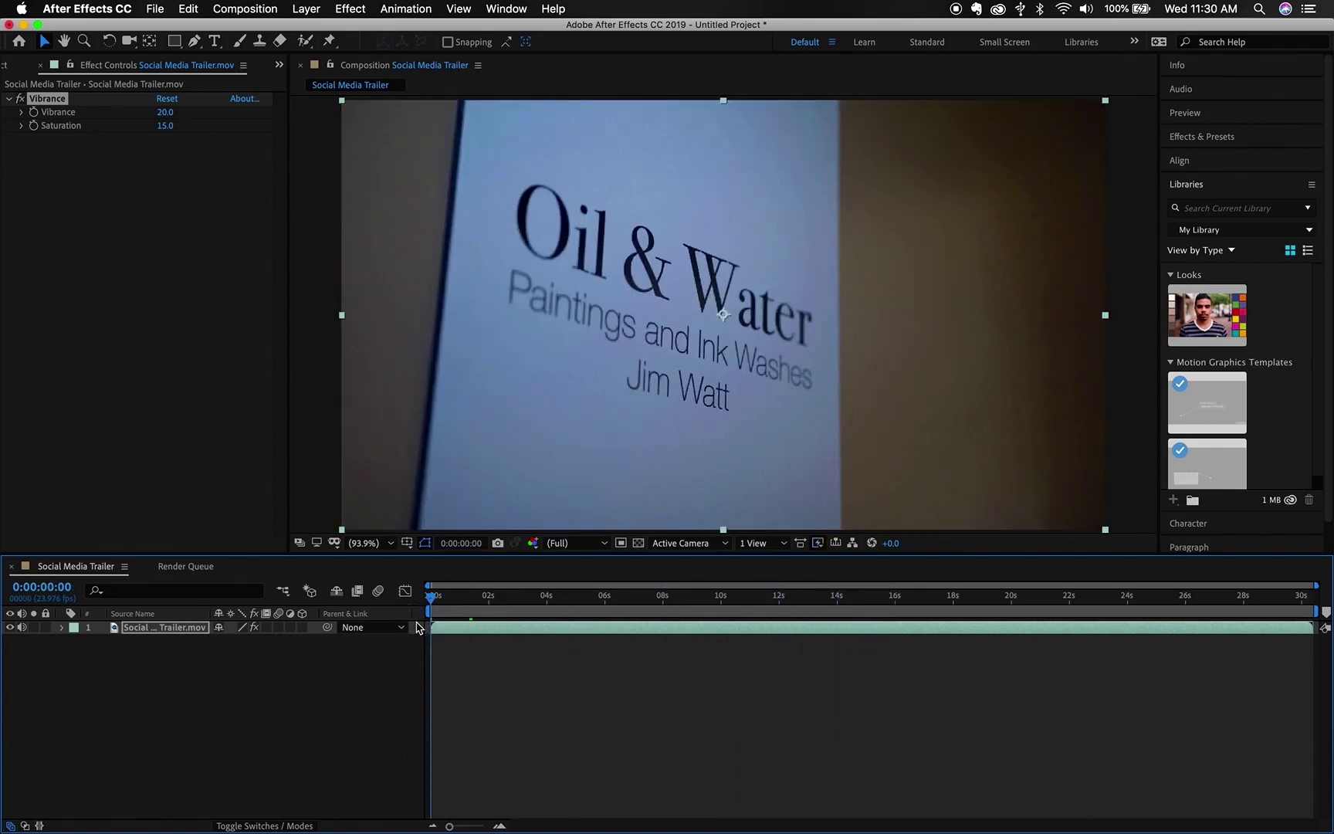
# - Search 'render' in the Help menu to locate File > Export > Add to Render Queue
pyautogui.click(153, 7)
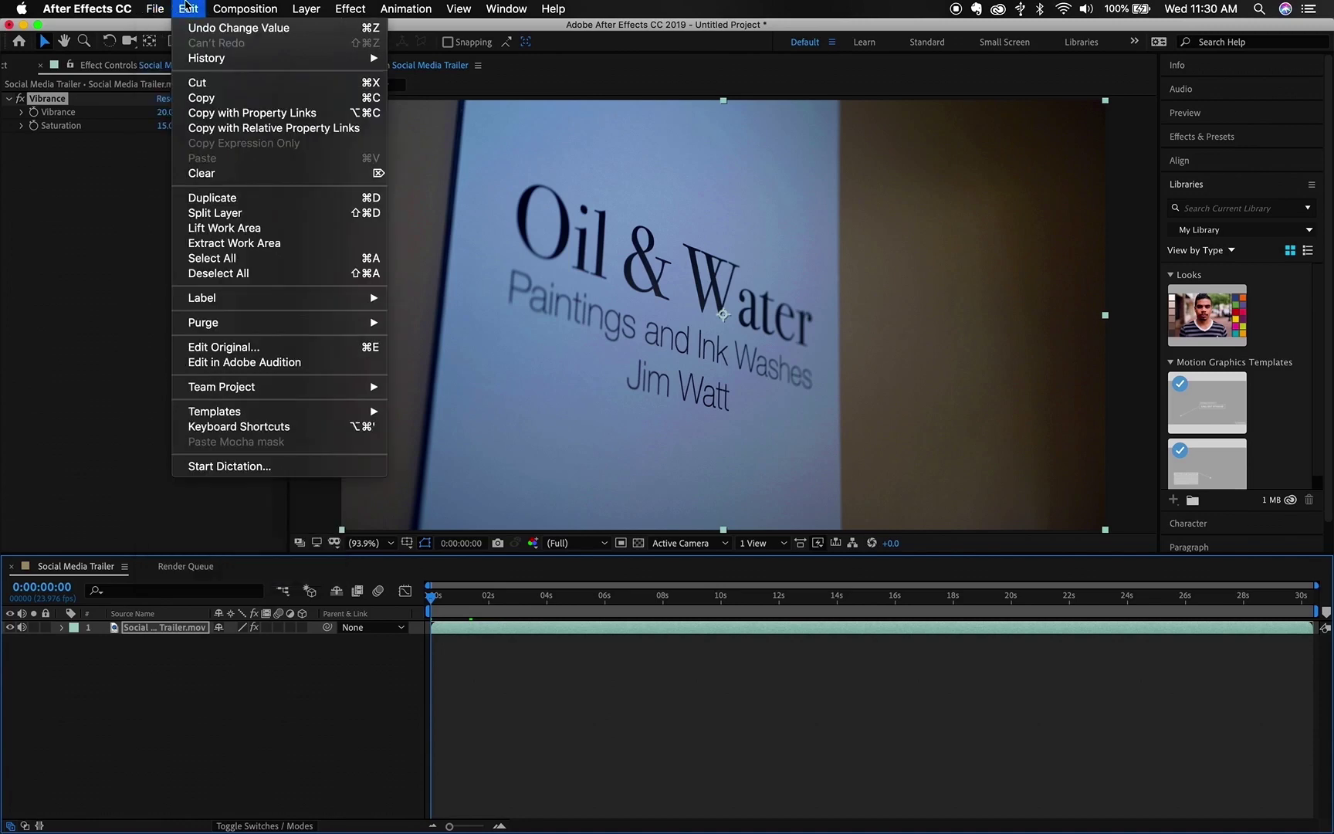
pyautogui.moveTo(241, 4)
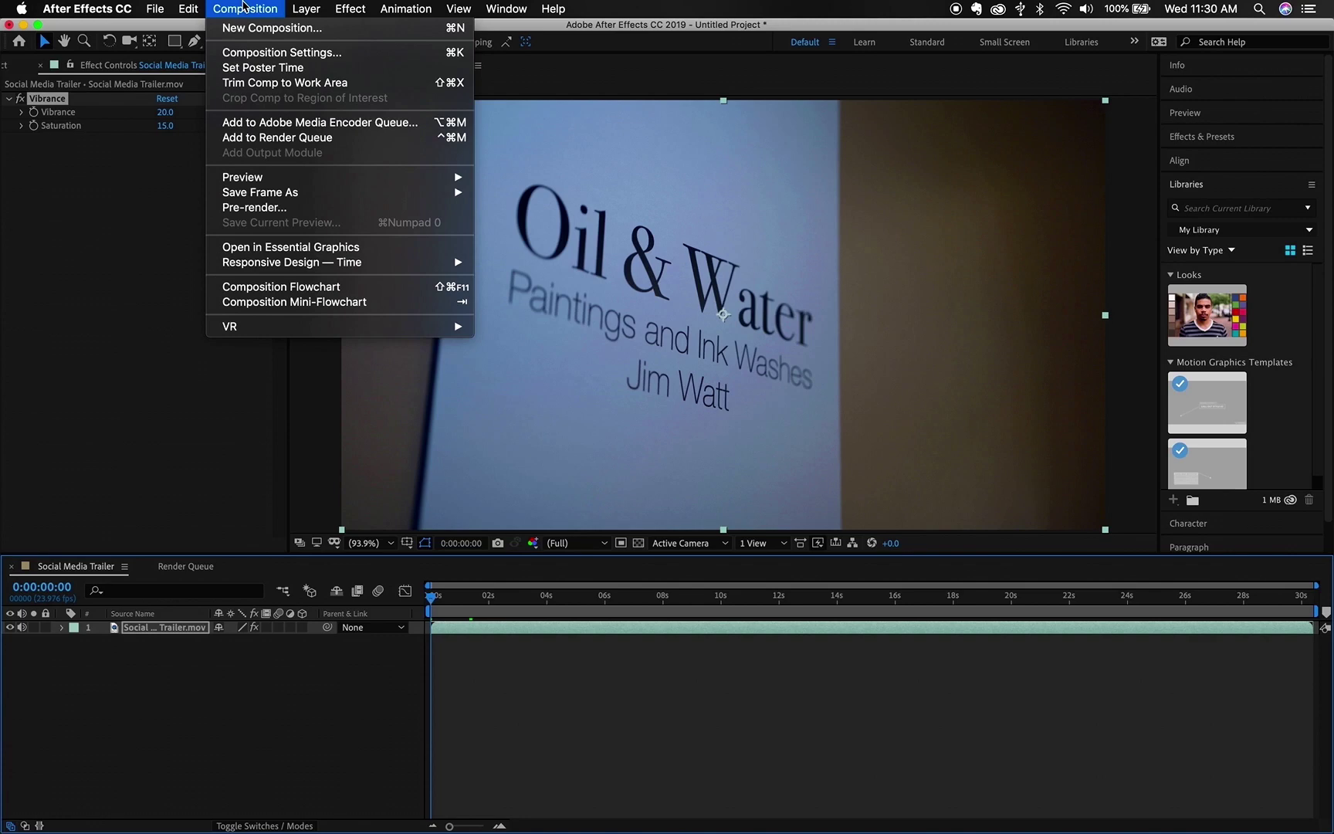
pyautogui.click(1248, 23)
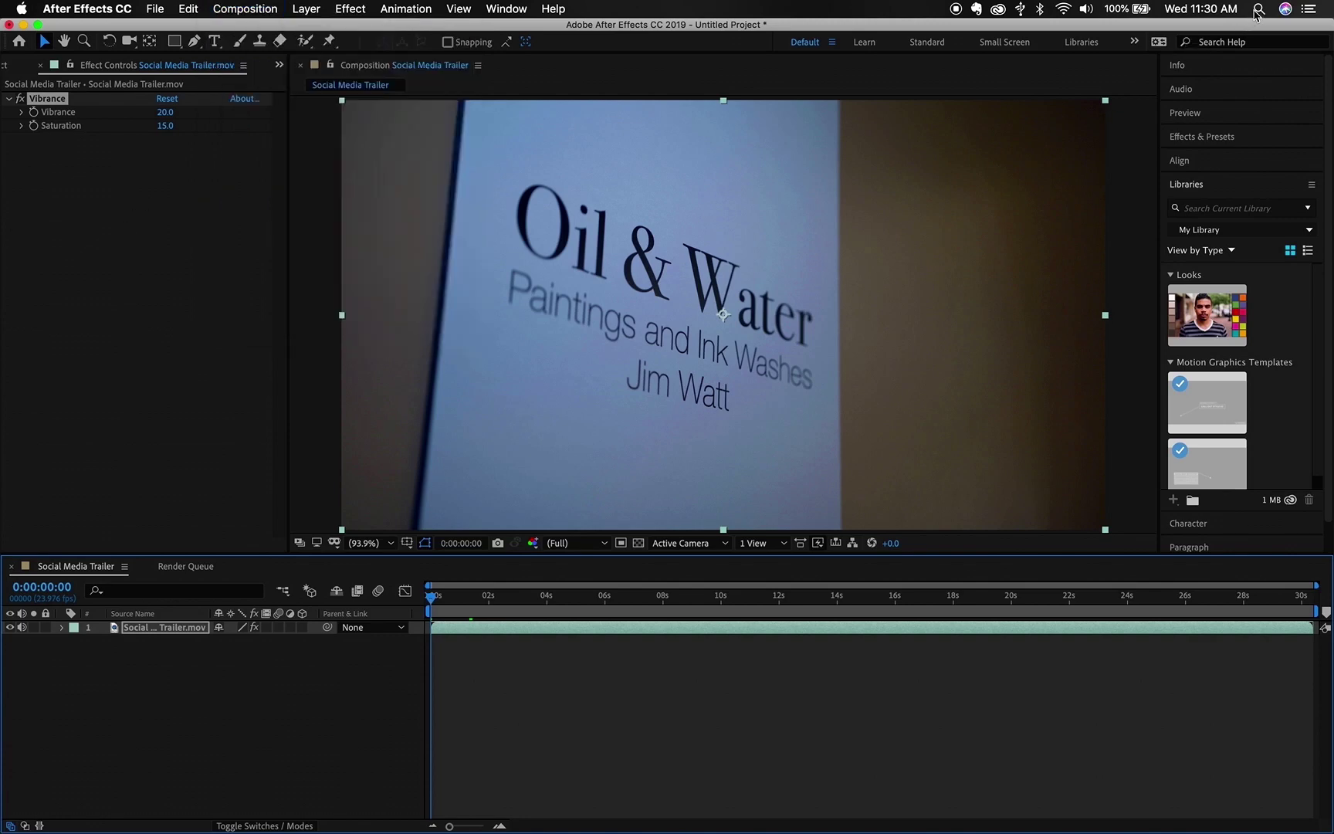
pyautogui.click(1219, 44)
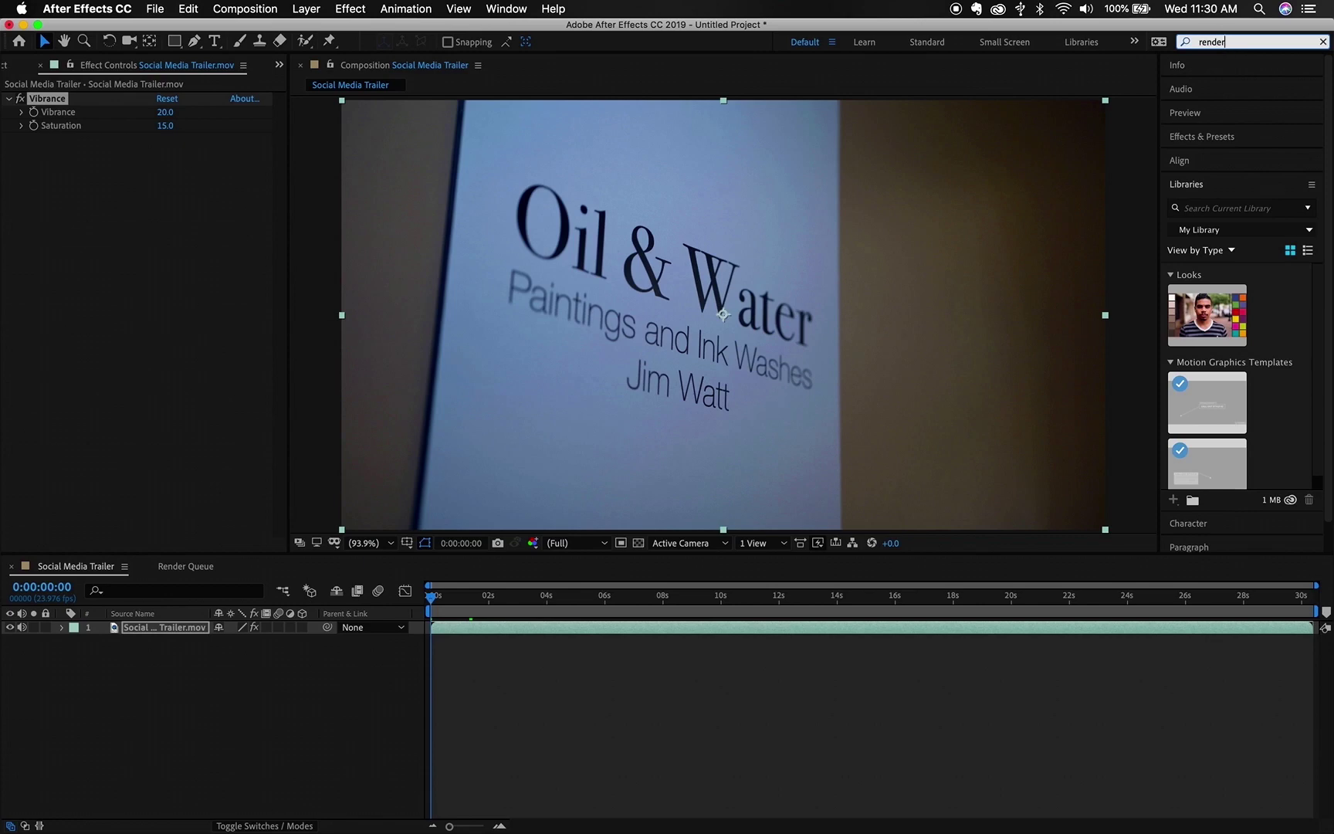
pyautogui.click(564, 9)
pyautogui.write('render')
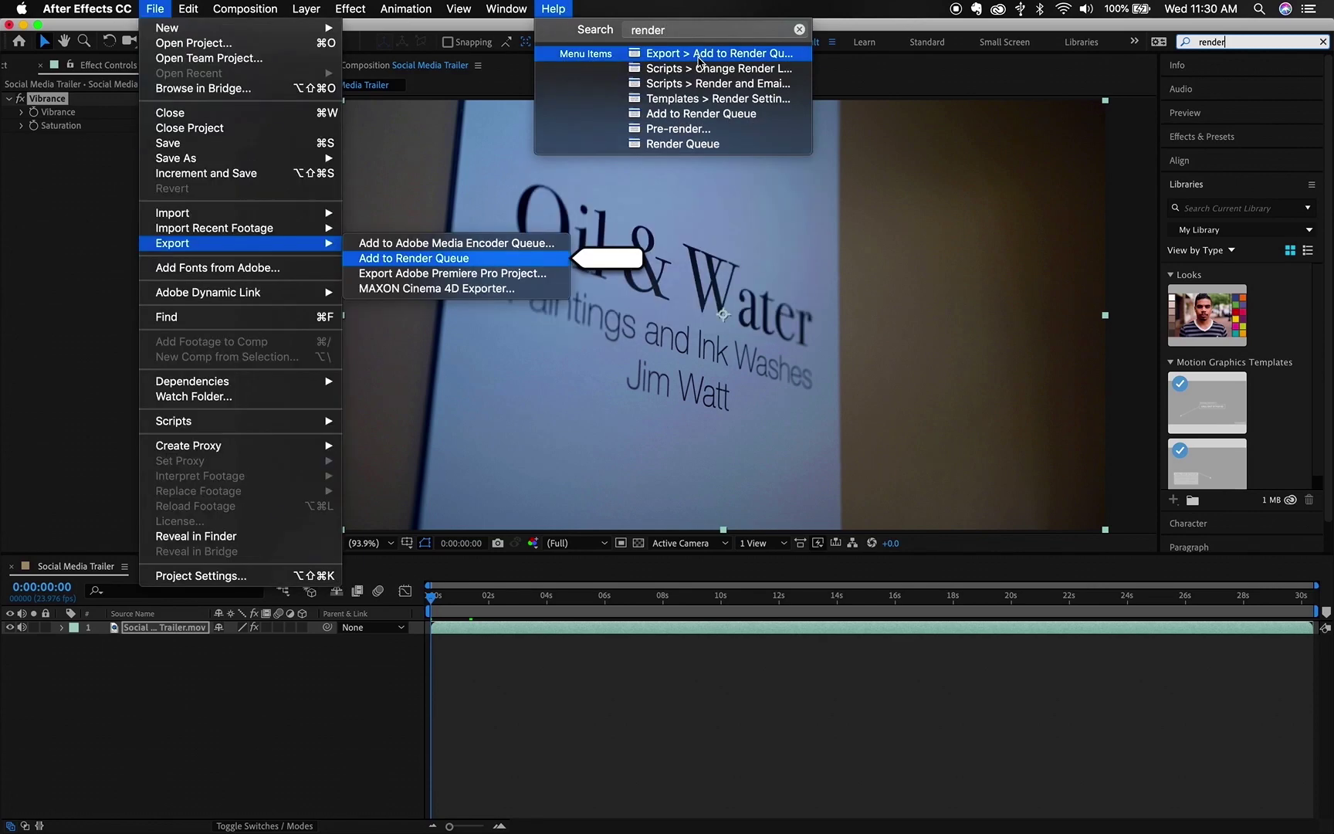
# - Add the composition to the Render Queue with Best Settings render settings
pyautogui.click(700, 60)
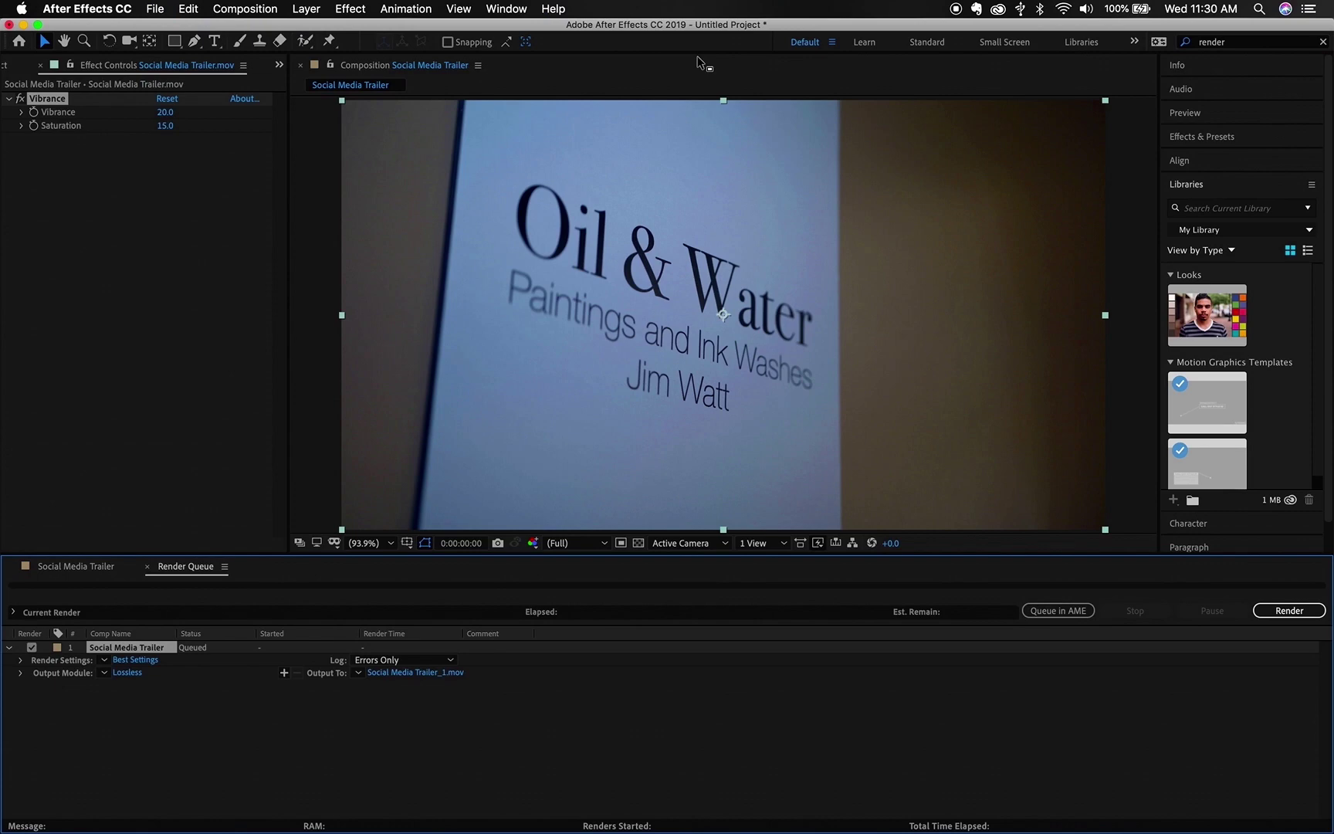
pyautogui.click(126, 661)
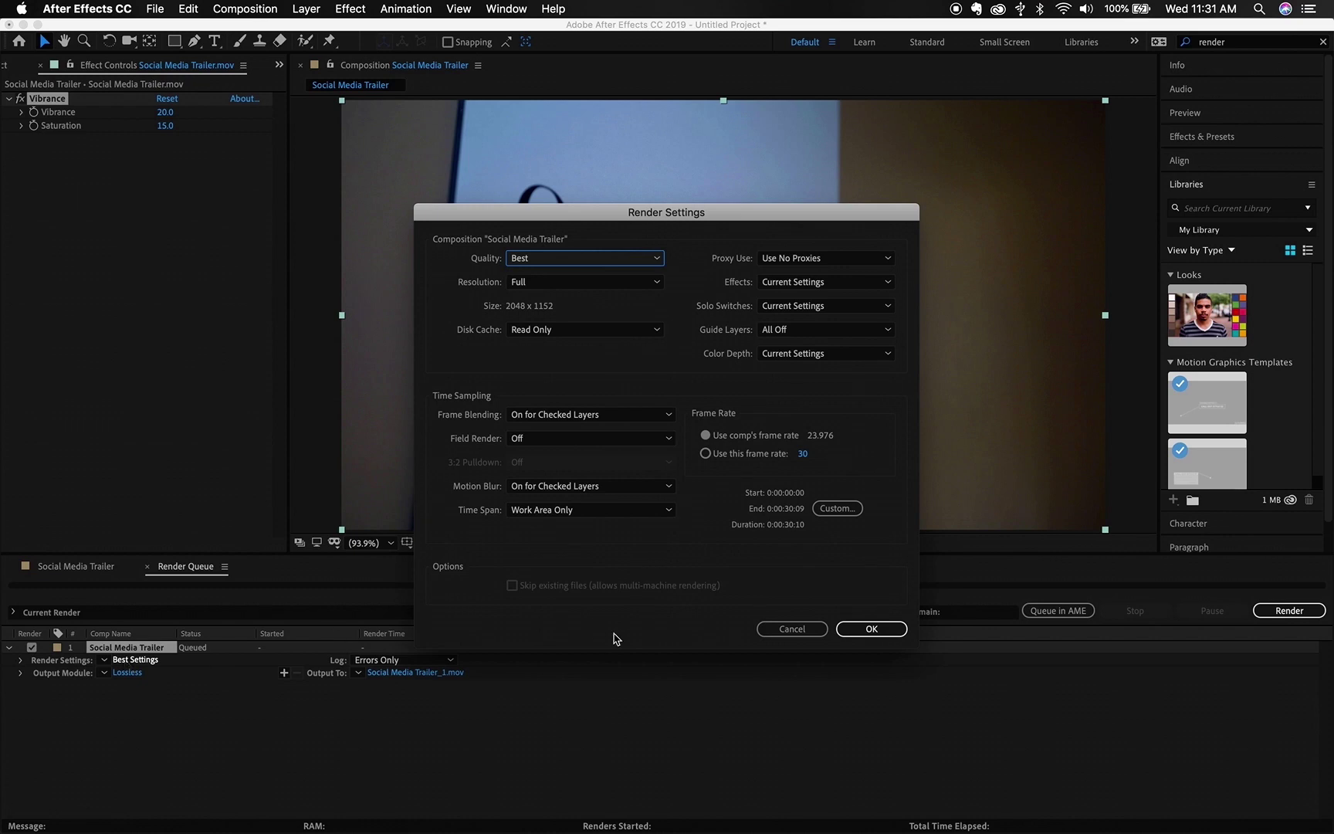
pyautogui.click(883, 629)
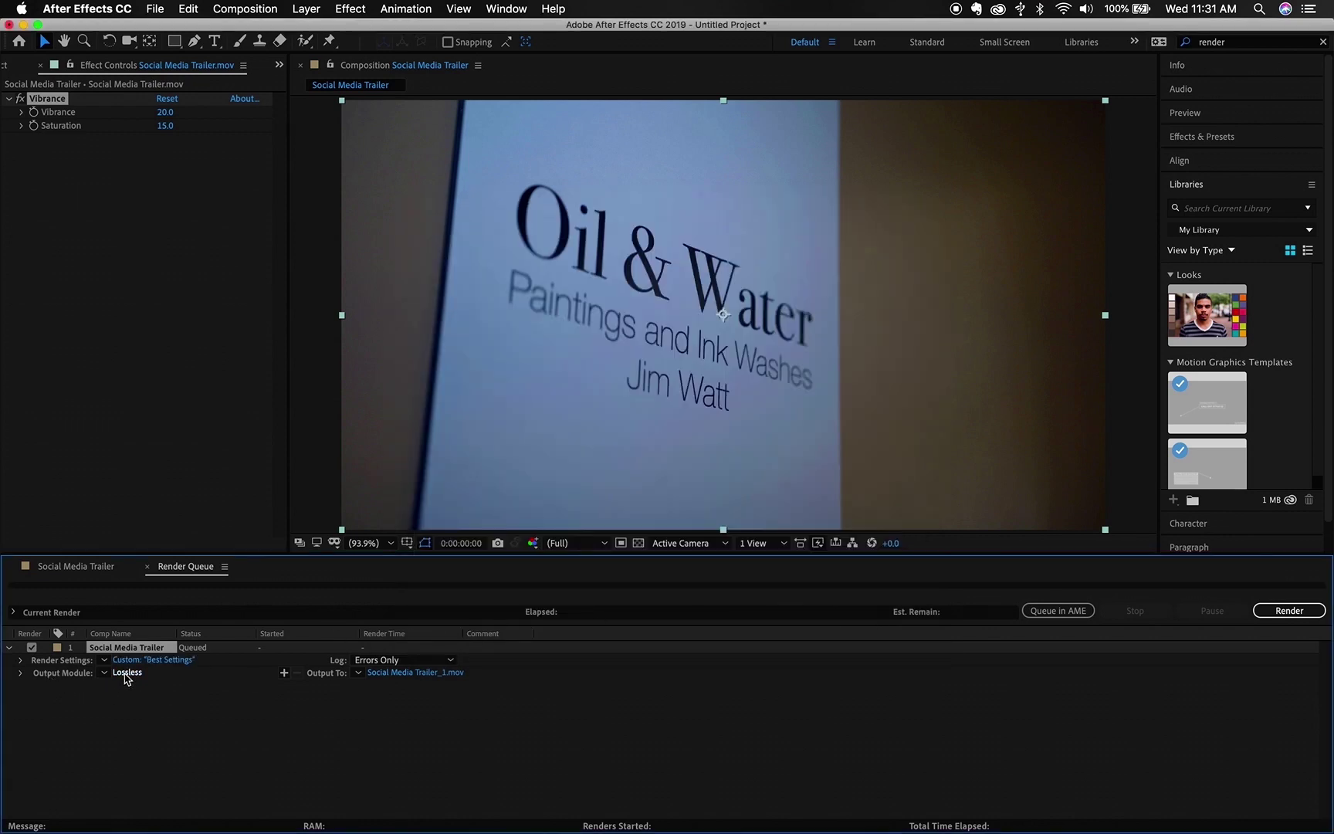
# - Set the output module to Apple ProRes 422 HQ at Trillions of Colors depth
pyautogui.click(127, 673)
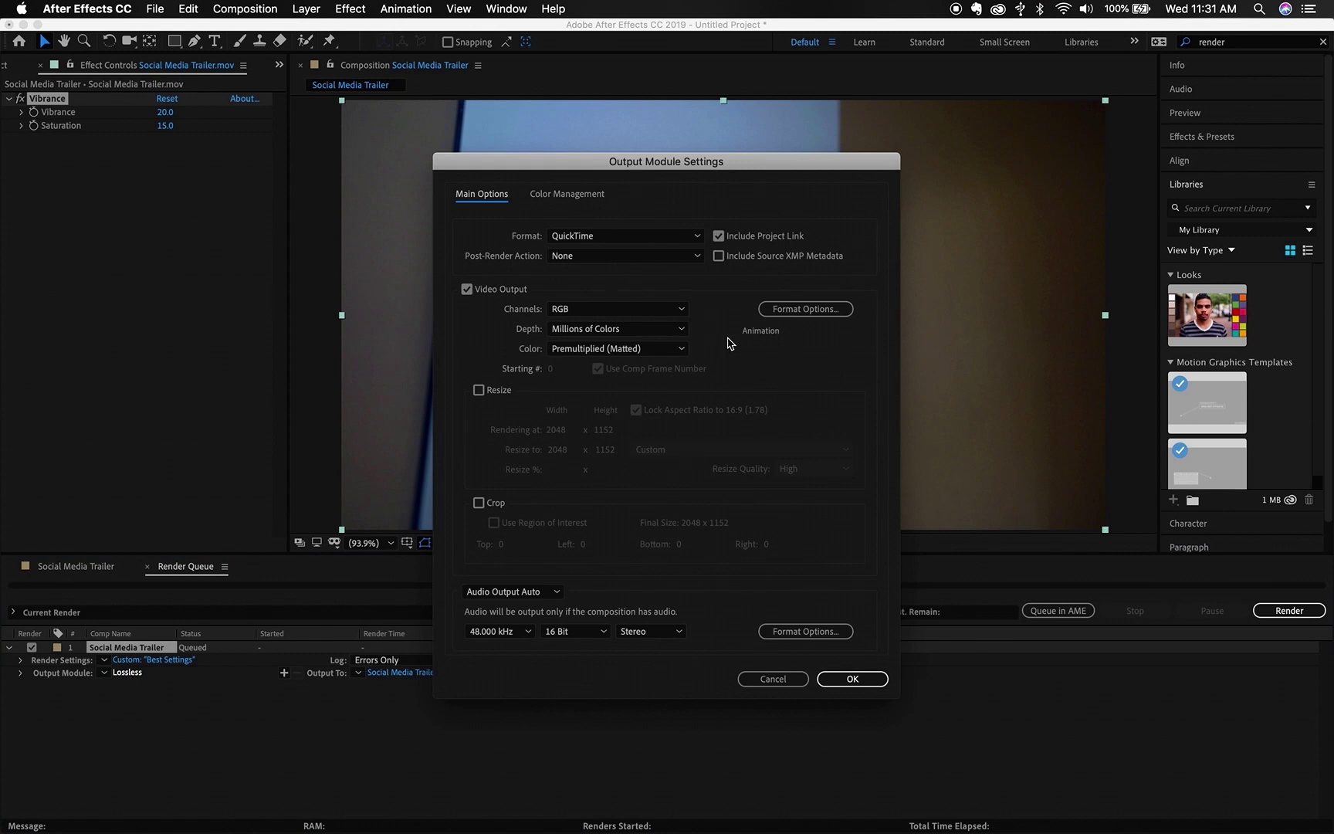
pyautogui.click(805, 309)
pyautogui.click(544, 197)
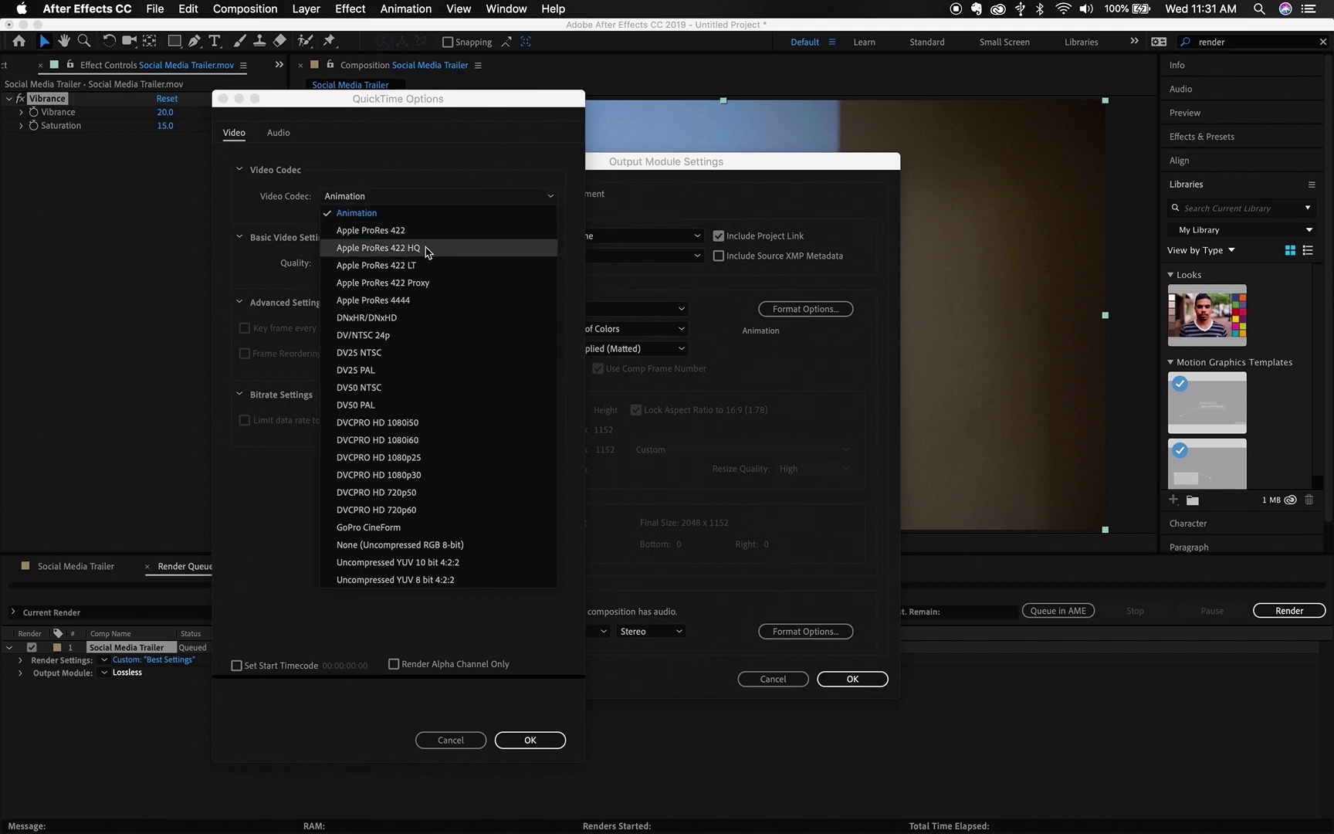
pyautogui.click(392, 252)
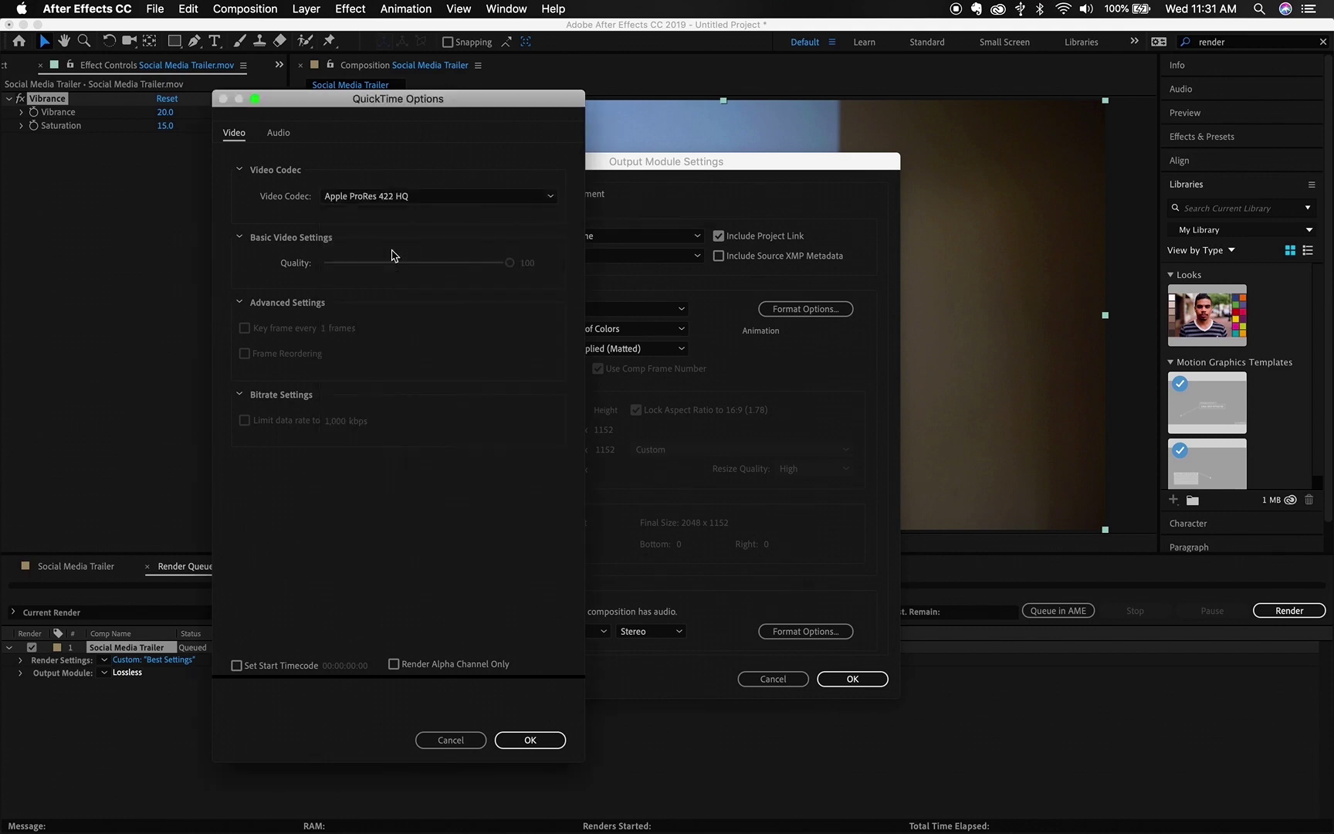
pyautogui.click(530, 740)
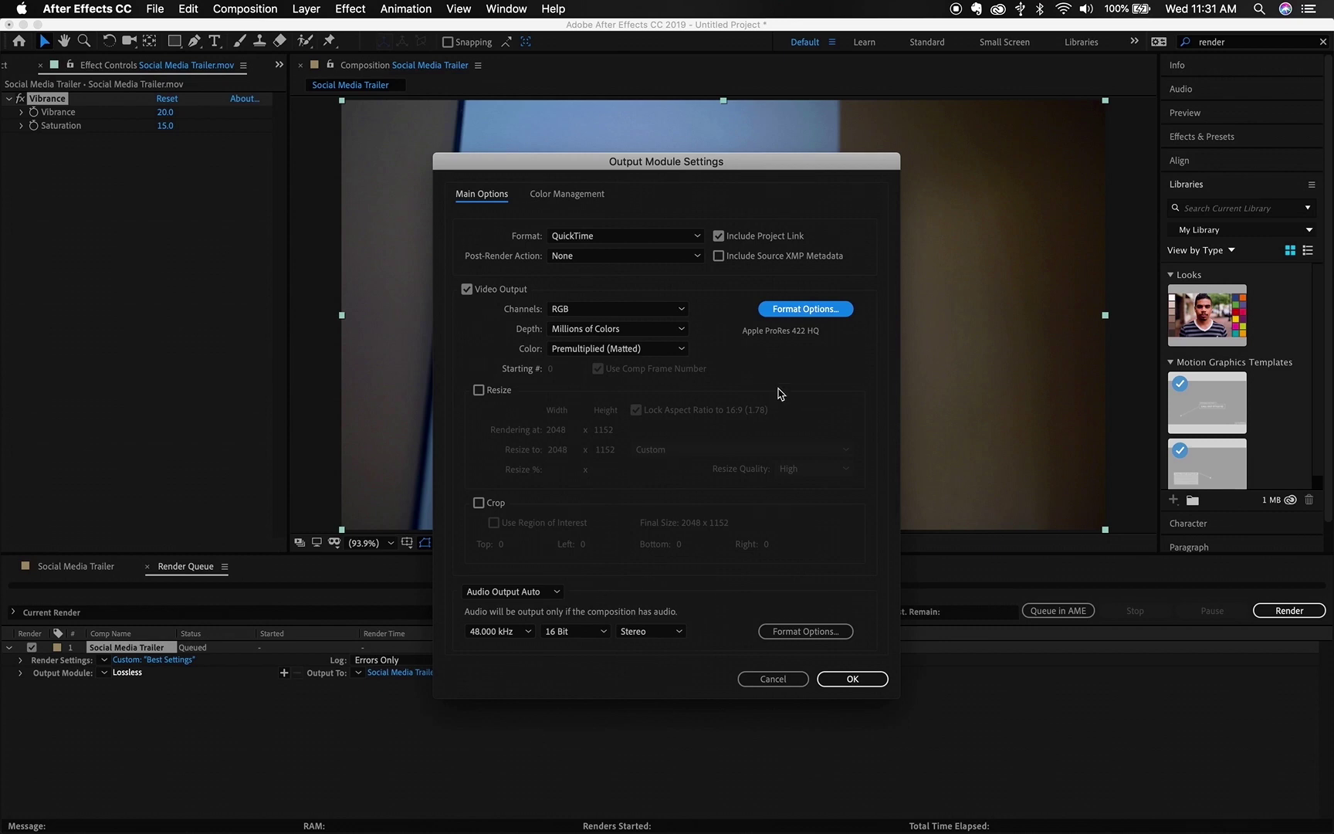
pyautogui.click(671, 333)
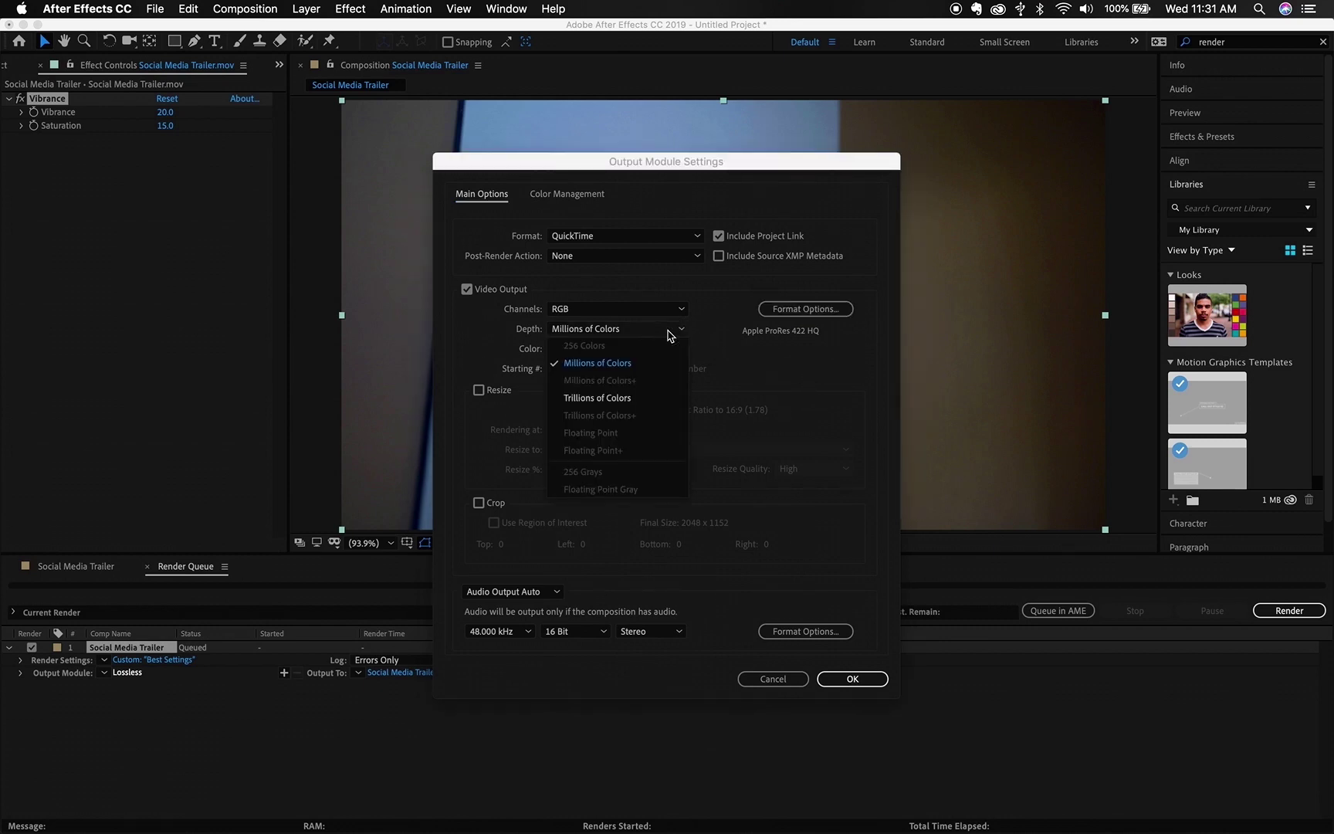
pyautogui.click(574, 398)
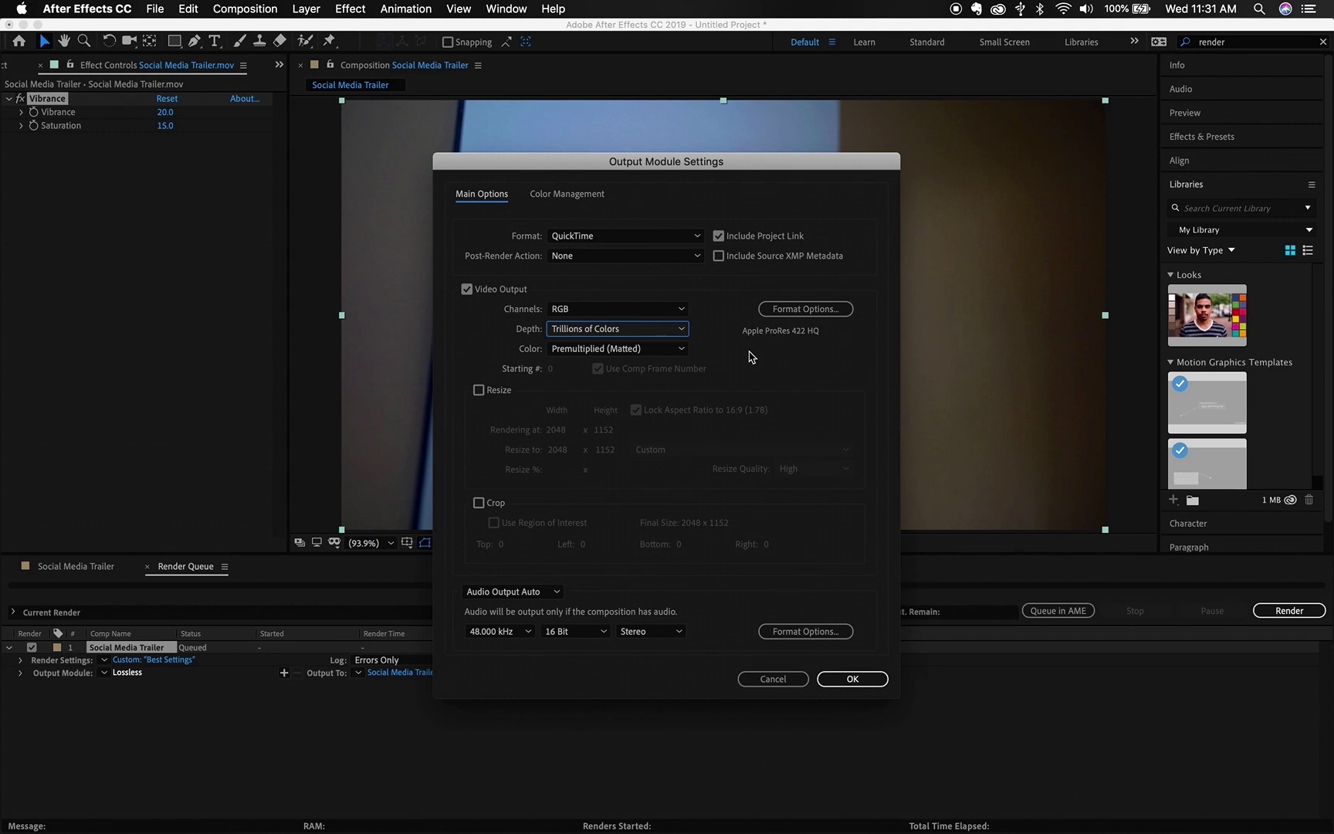
pyautogui.click(838, 684)
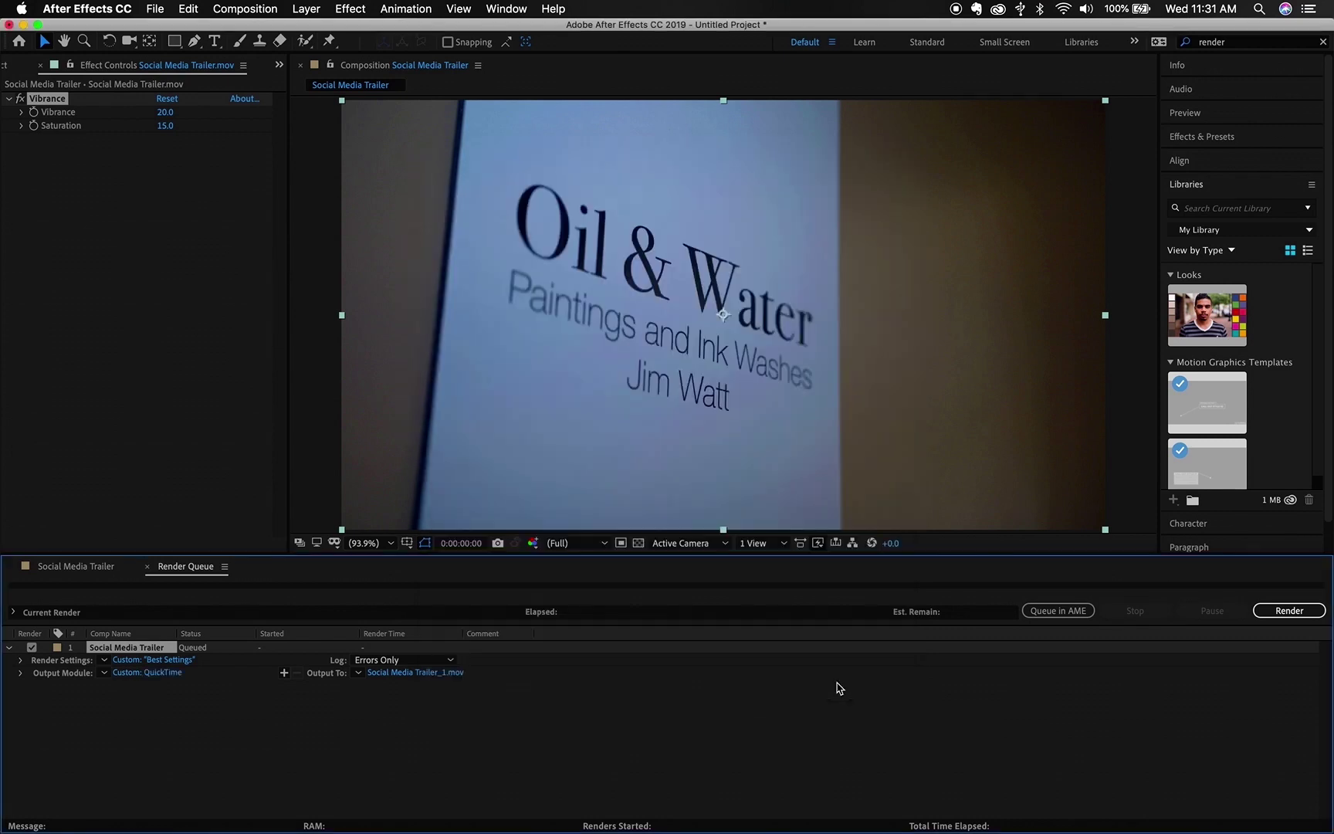
# - Render the composition to FFFFF.mov on the Desktop, accepting the colour-depth warning
pyautogui.click(416, 672)
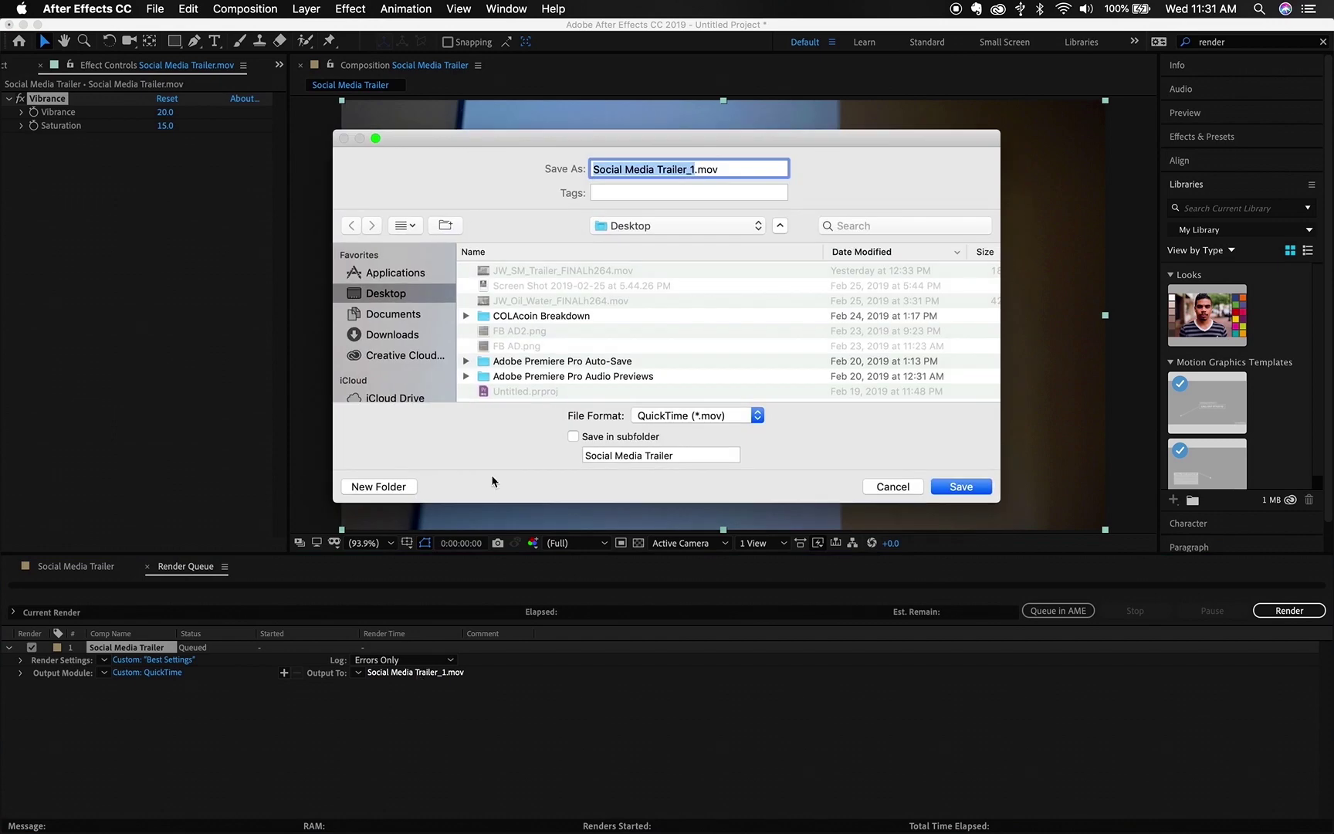
pyautogui.write('FFFFF')
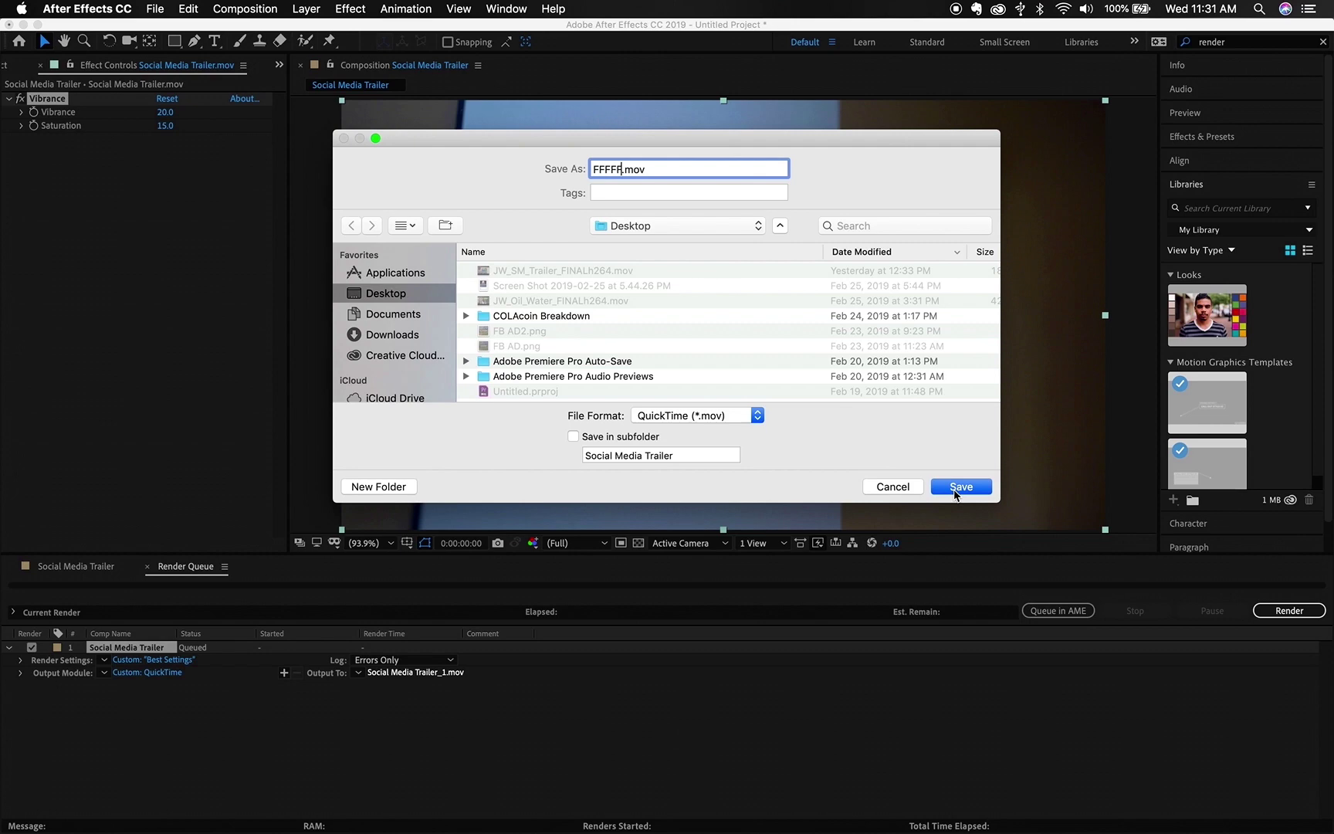
pyautogui.click(960, 486)
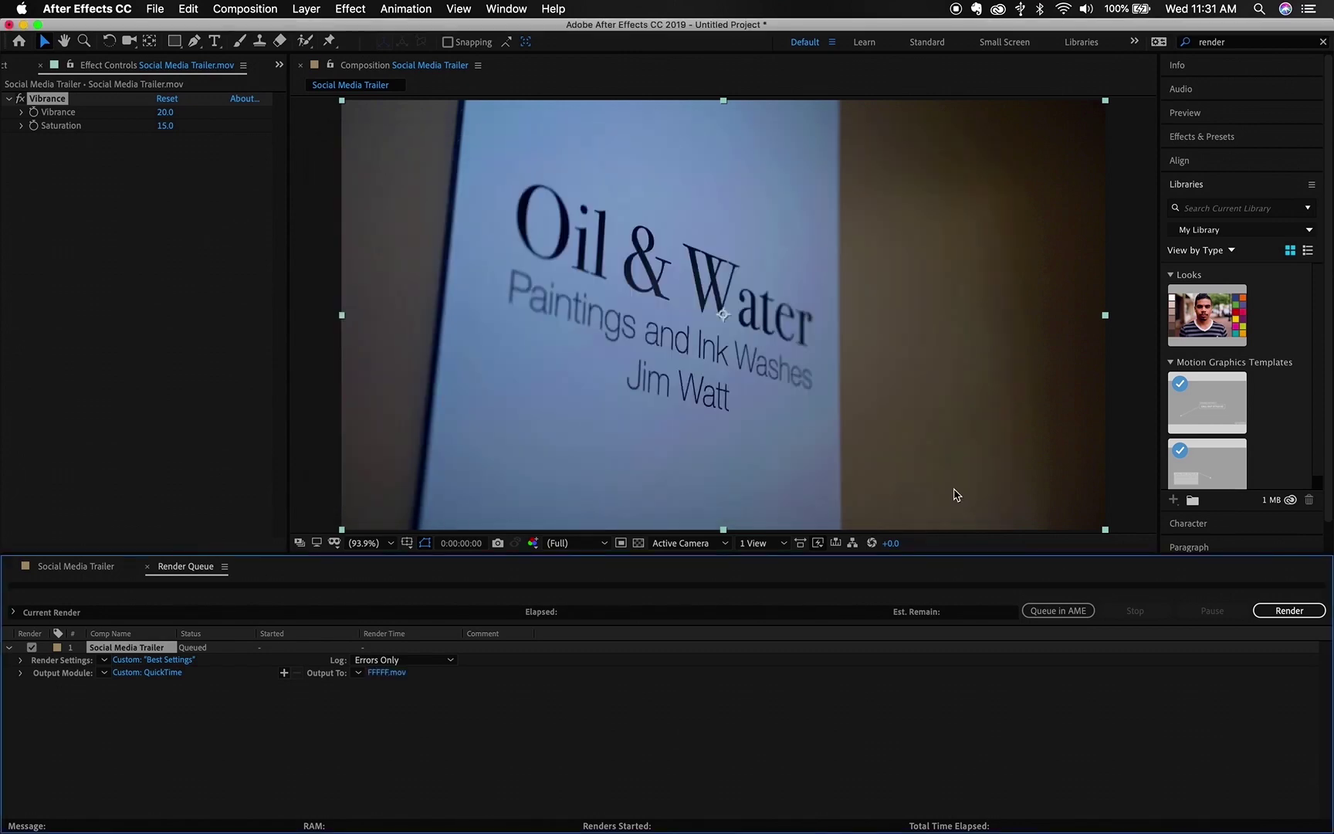
pyautogui.click(1282, 613)
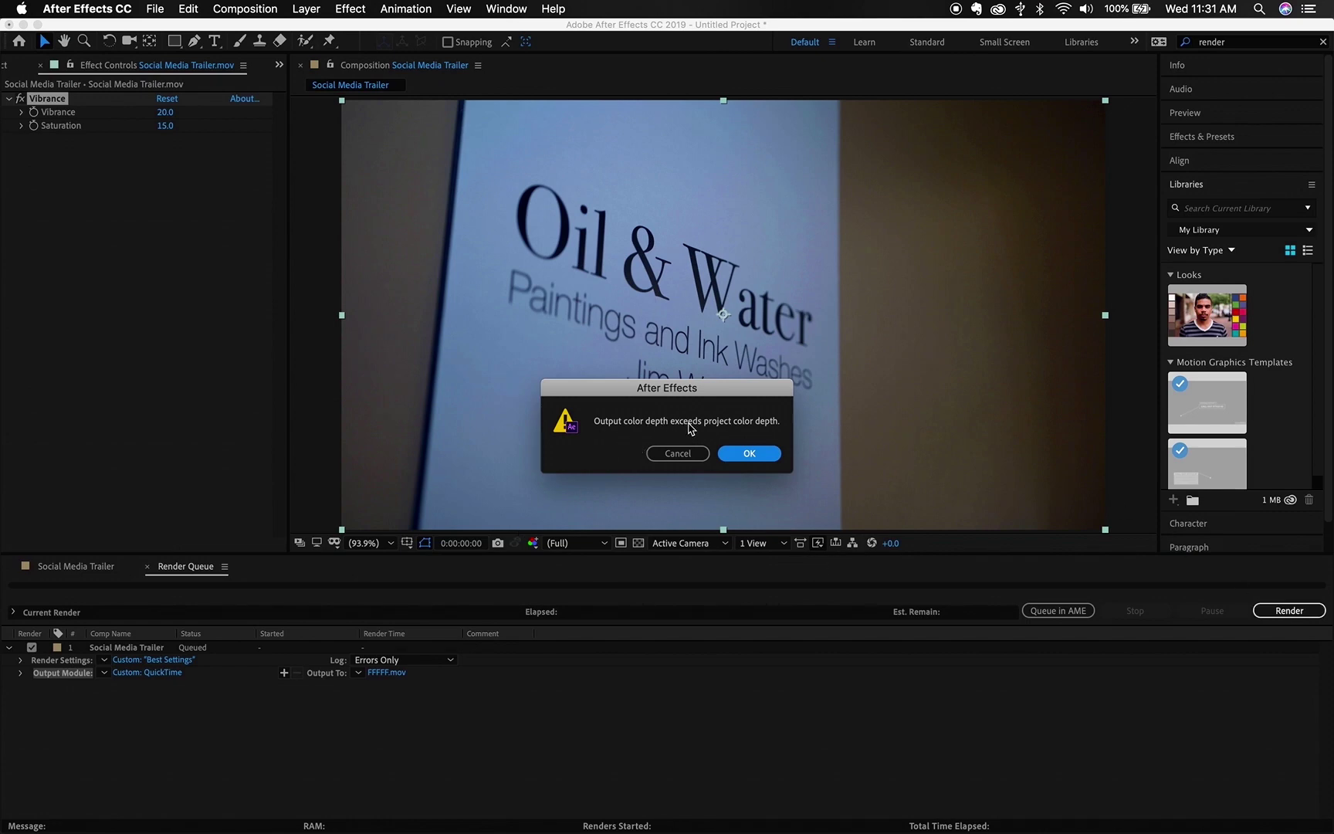
pyautogui.click(741, 454)
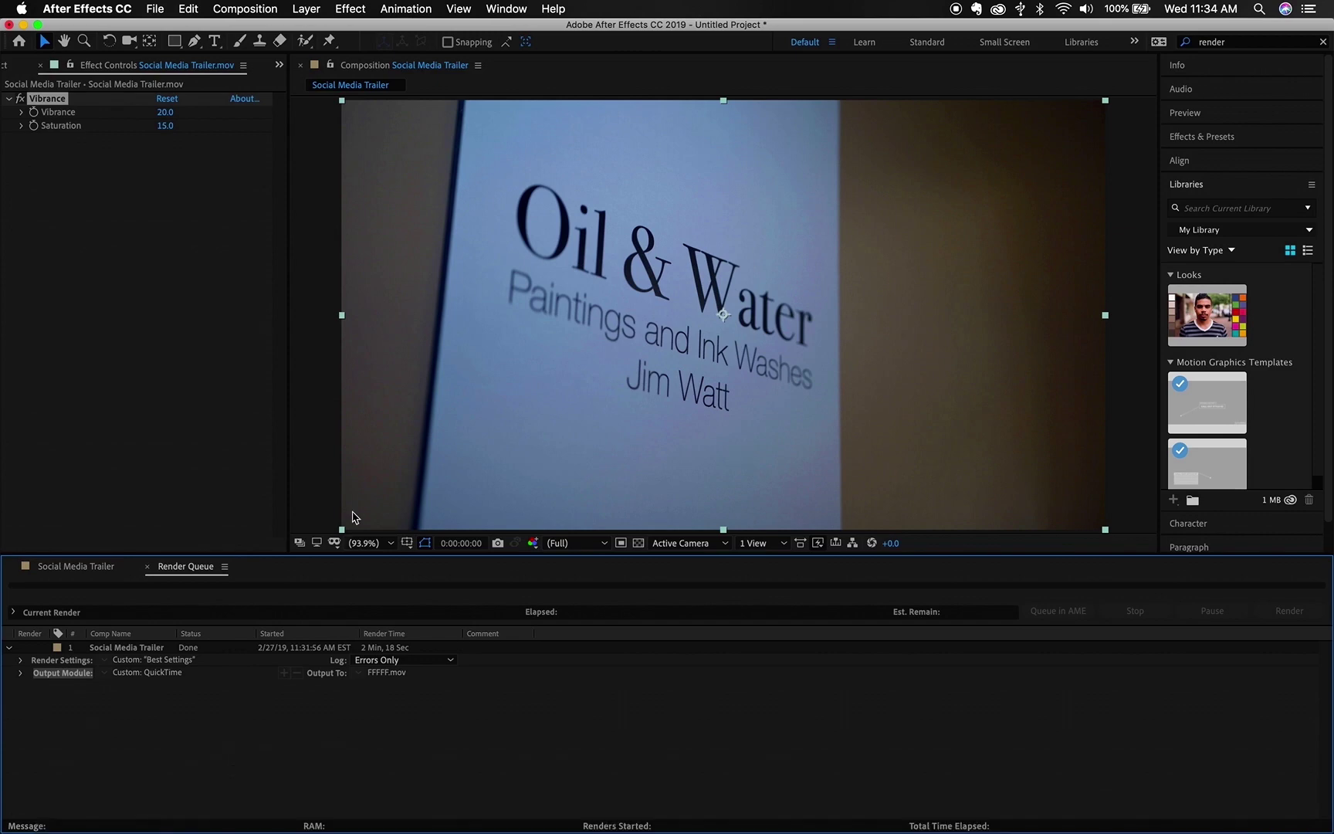
# - Scrub the Social Media Trailer timeline to preview frames, then switch to Finder
pyautogui.click(77, 567)
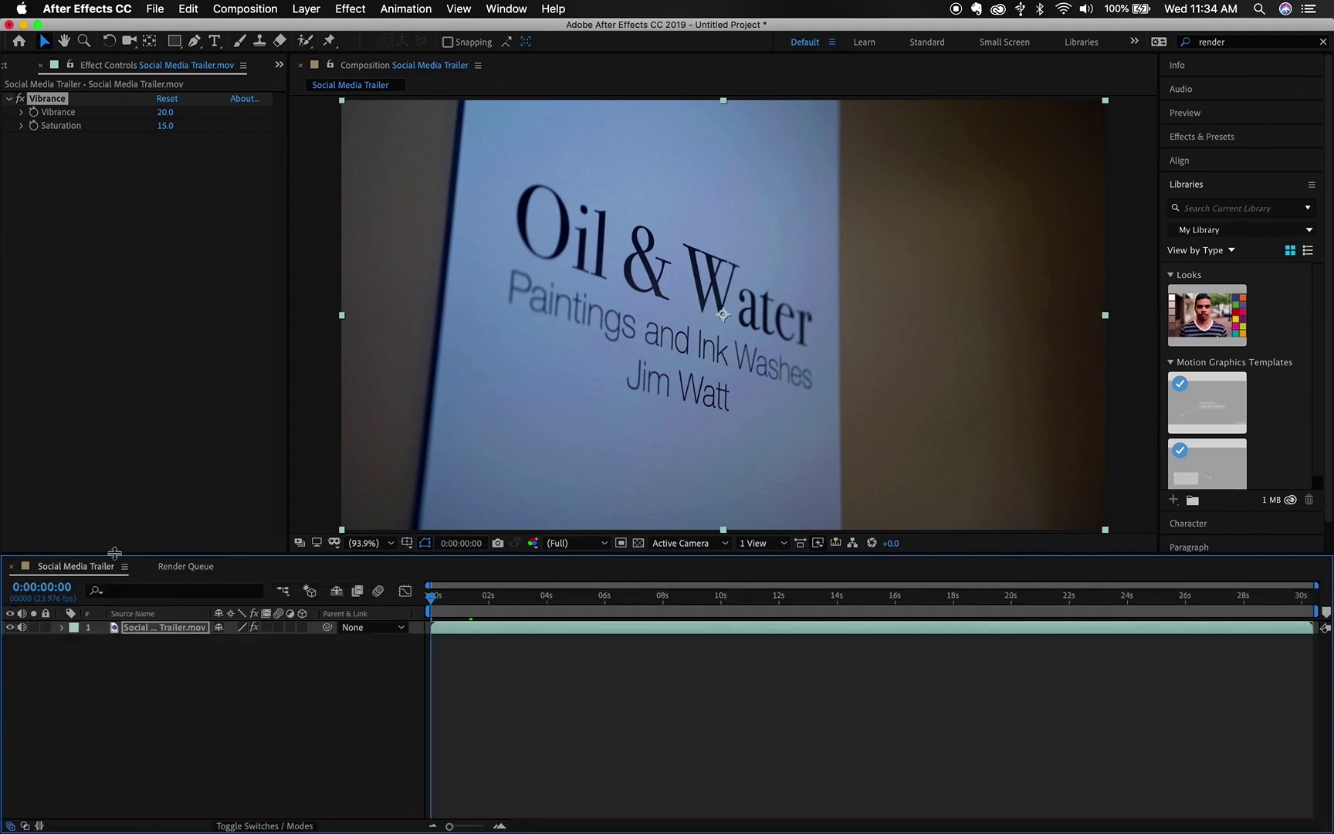
pyautogui.moveTo(432, 596); pyautogui.dragTo(481, 600)
pyautogui.moveTo(278, 829)
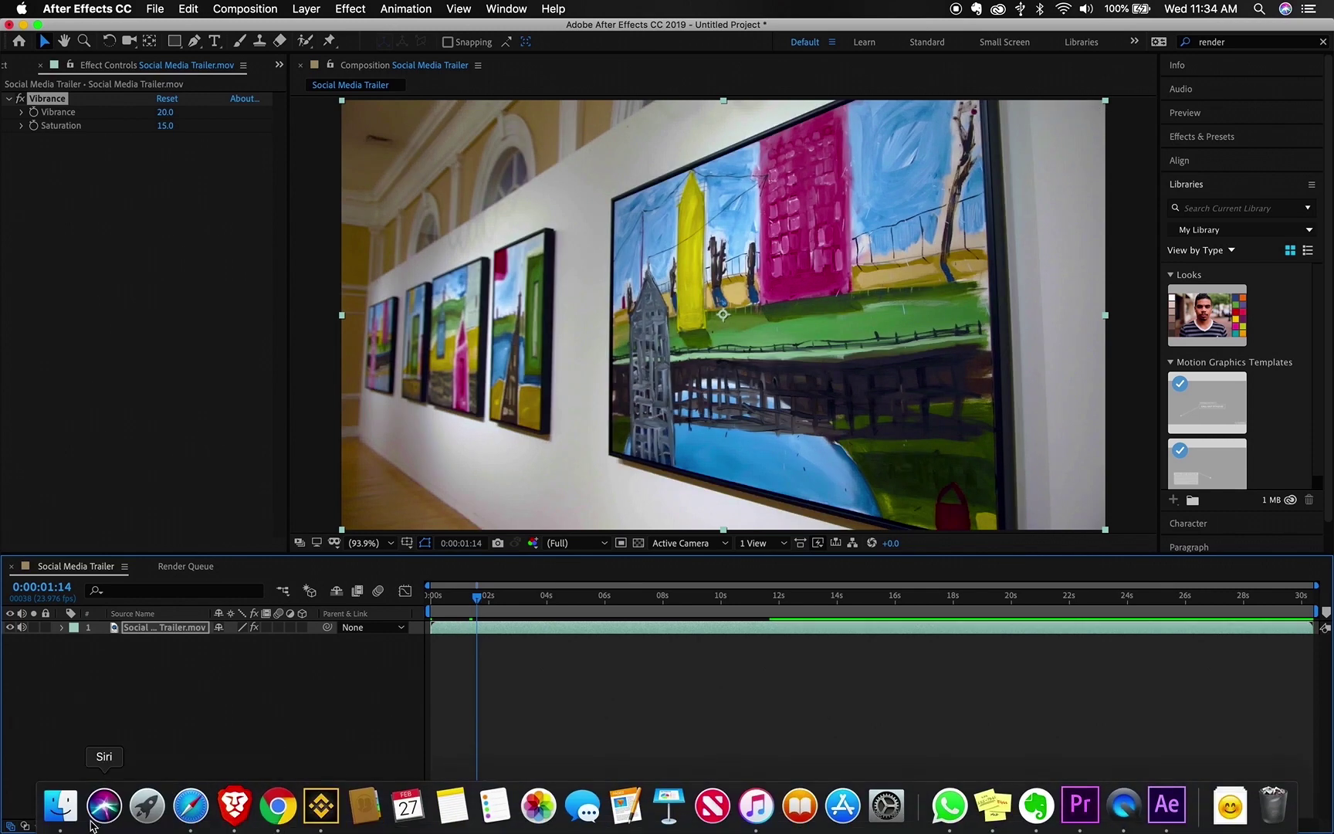
pyautogui.click(60, 805)
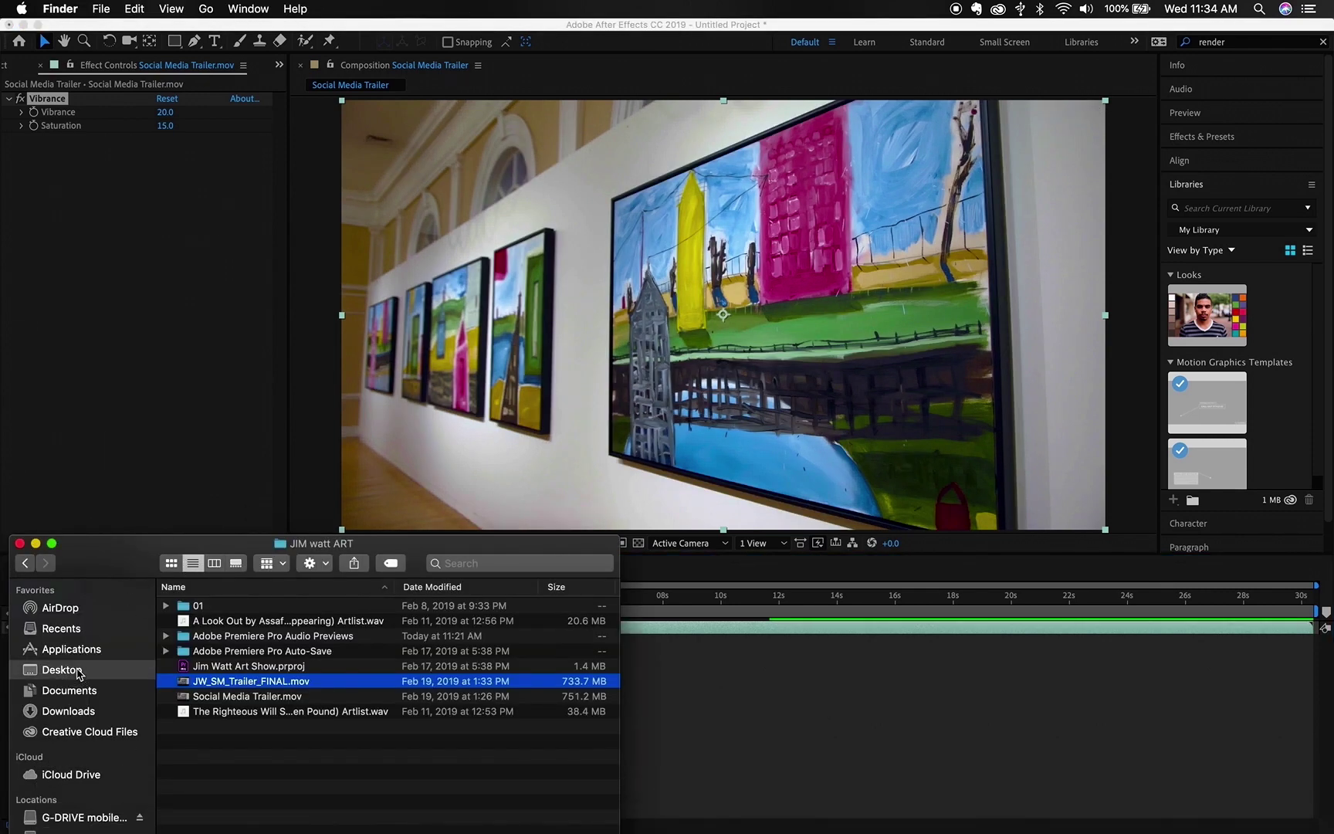
# - Show the Desktop folder and bring up the file options for FFFFF.mov
pyautogui.click(78, 671)
pyautogui.click(200, 607)
pyautogui.rightClick(199, 607)
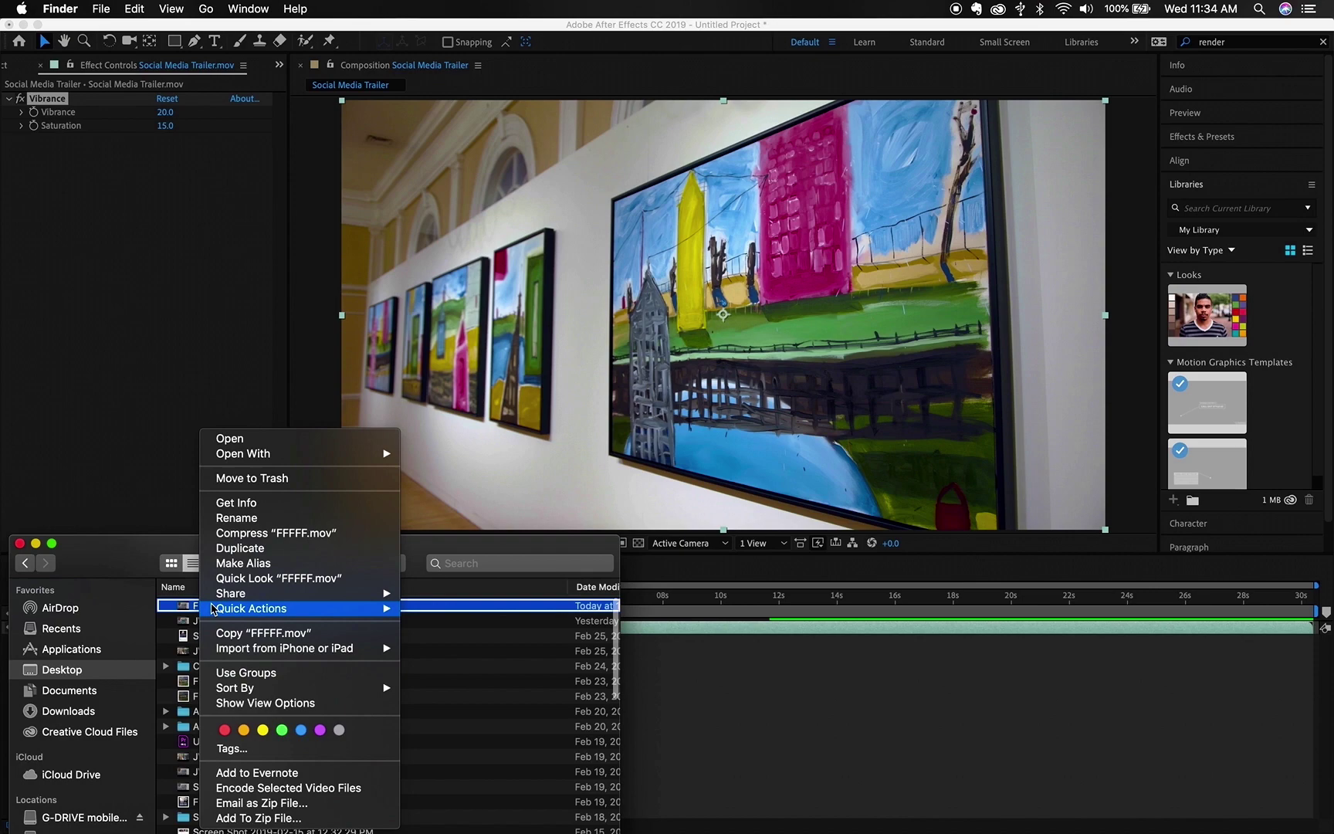
# - Open FFFFF.mov in QuickTime Player and move it to the 2-second gallery shot
pyautogui.moveTo(346, 461)
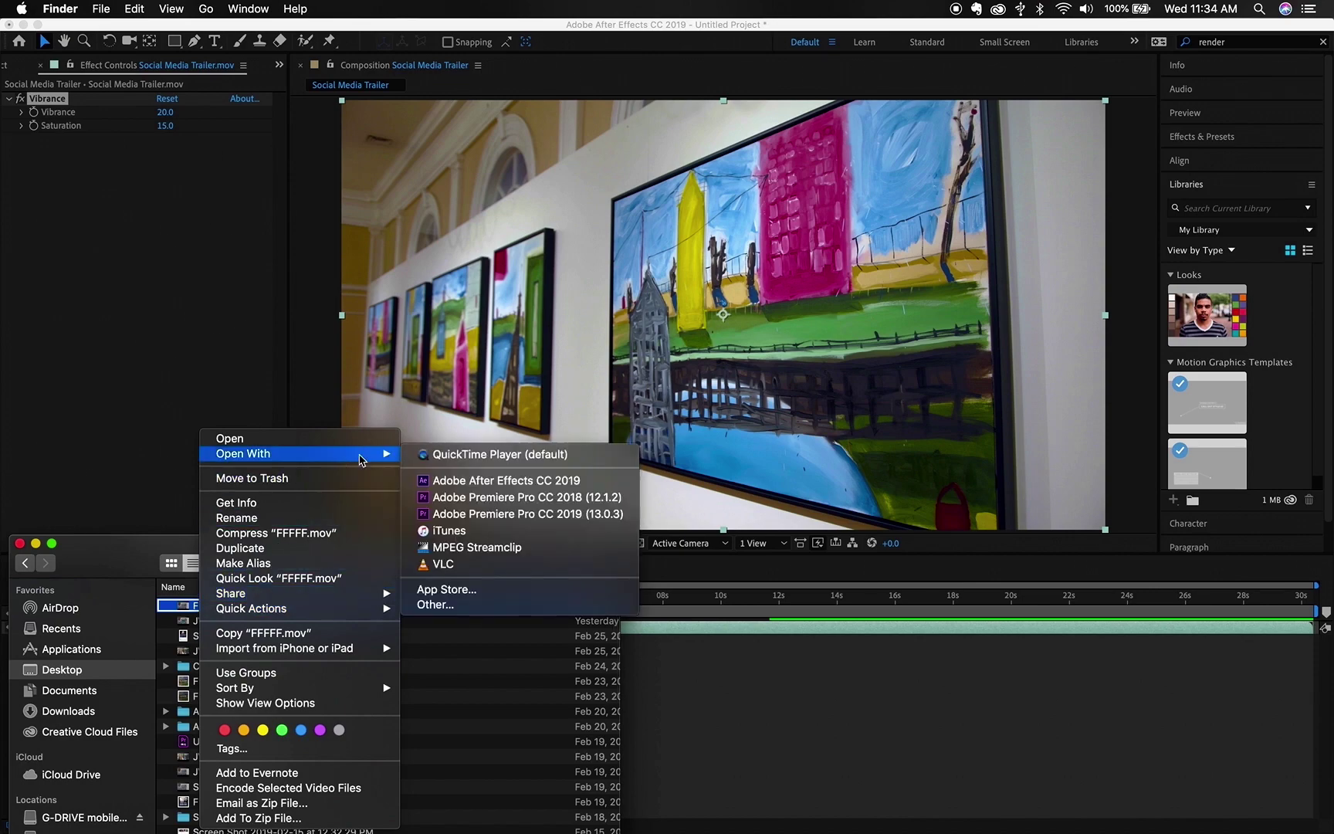
pyautogui.click(417, 458)
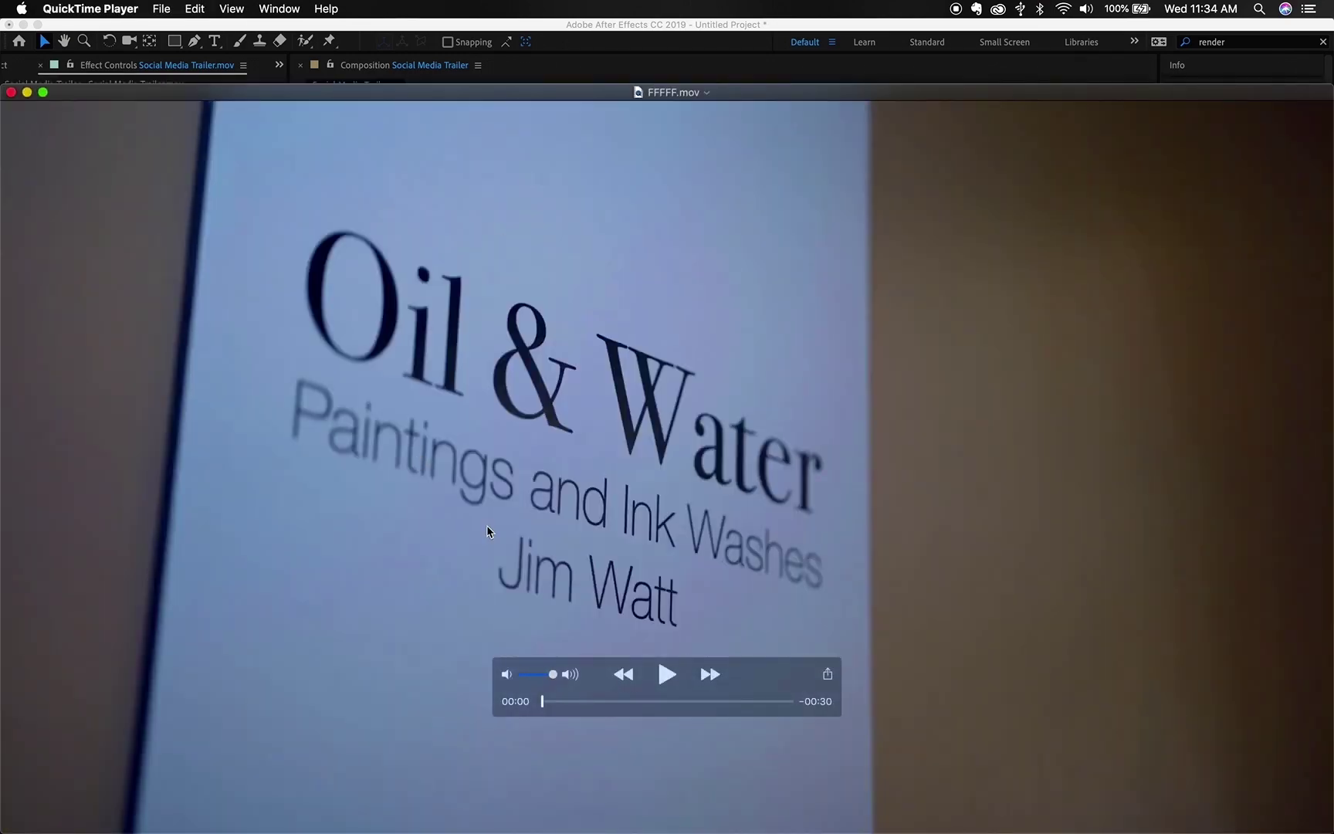
pyautogui.moveTo(542, 703); pyautogui.dragTo(556, 701)
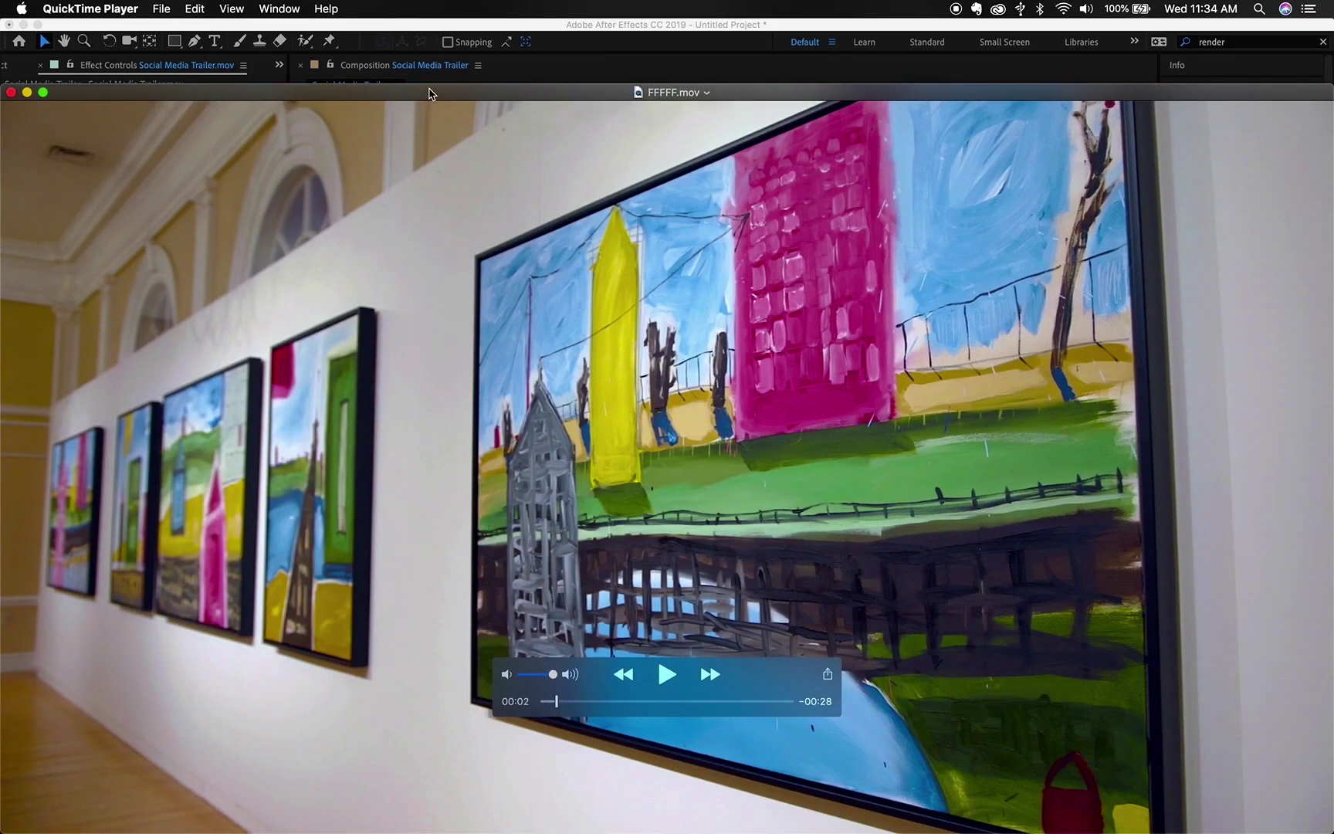
# - Reposition and resize the FFFFF.mov player window beside JW_SM_Trailer_FINAL.mov for comparison
pyautogui.moveTo(430, 93); pyautogui.dragTo(225, 262)
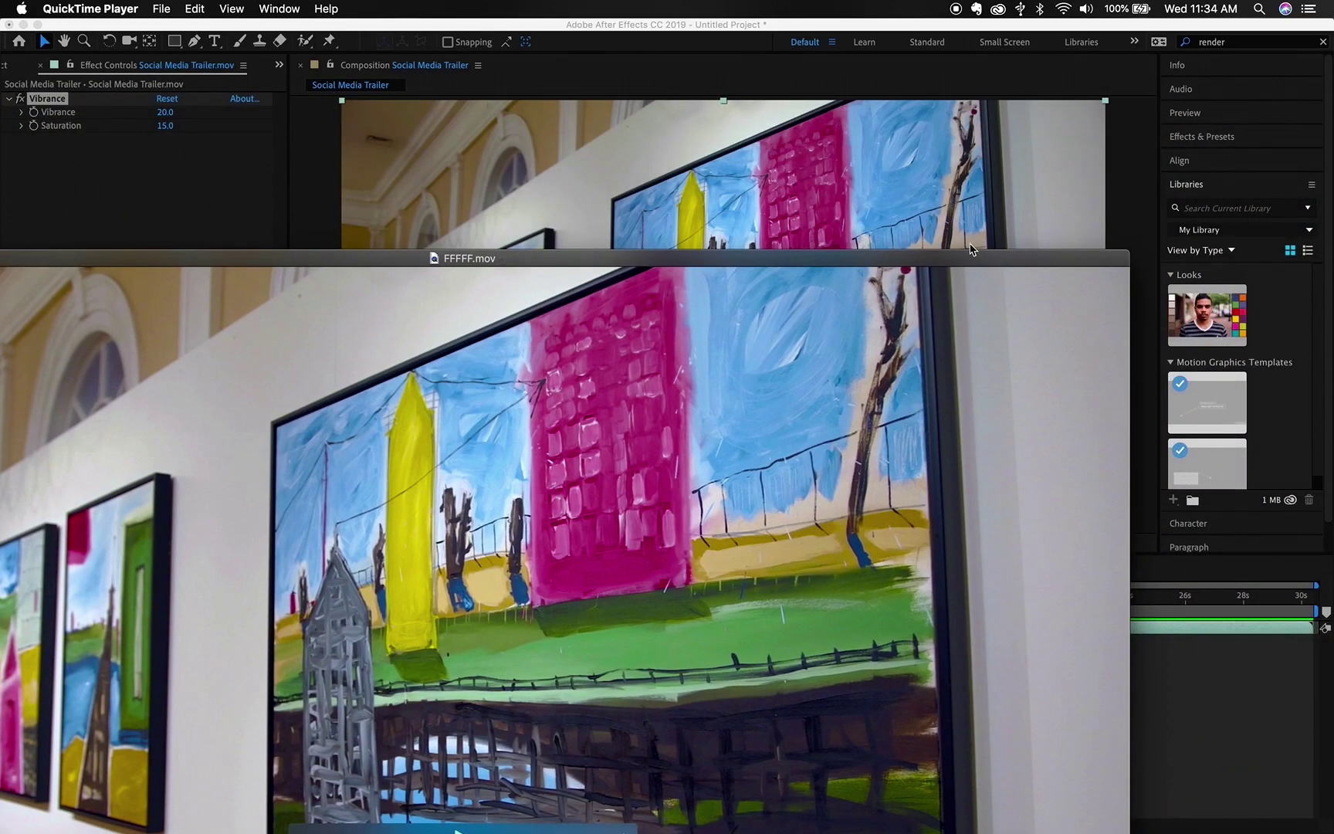
pyautogui.moveTo(1125, 253); pyautogui.dragTo(701, 503)
pyautogui.doubleClick(621, 505)
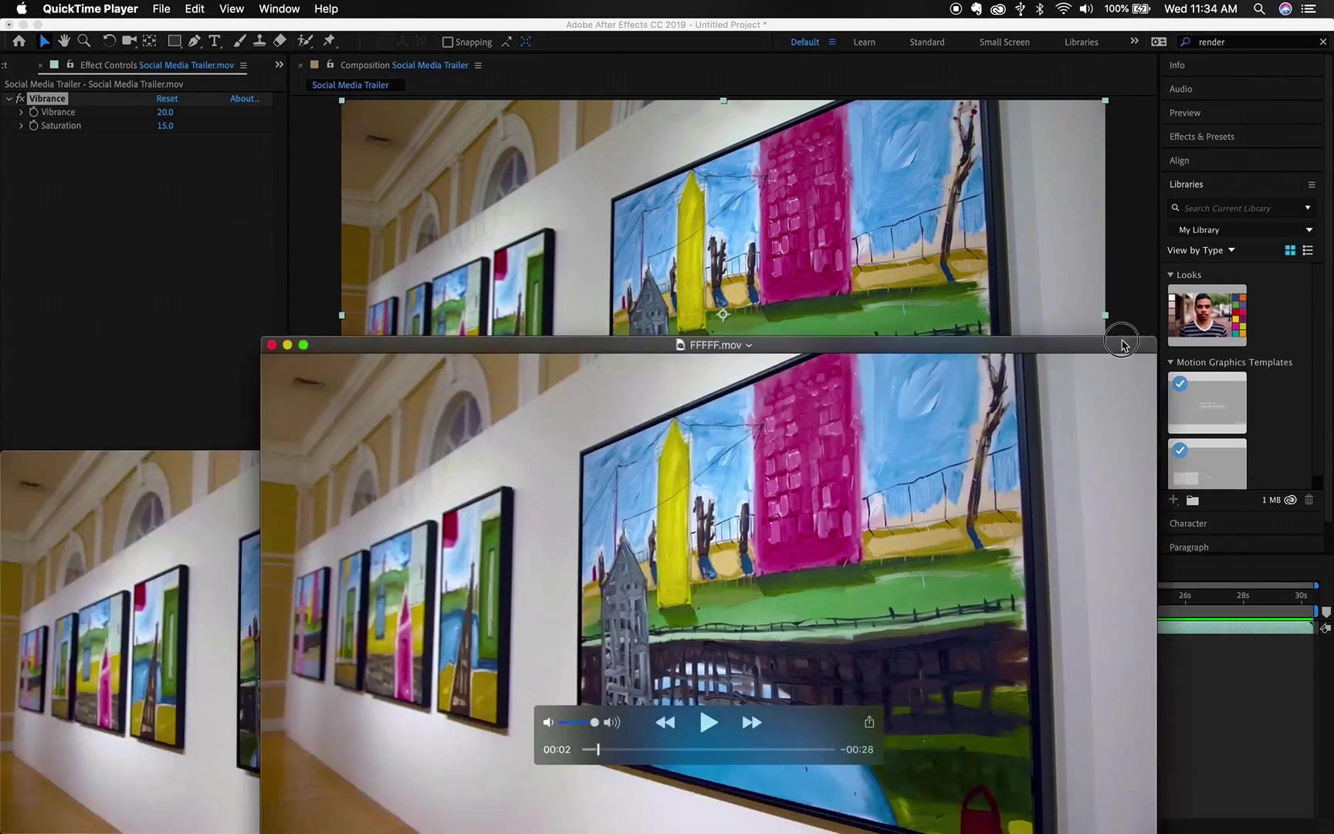
pyautogui.moveTo(1125, 345); pyautogui.dragTo(1246, 327)
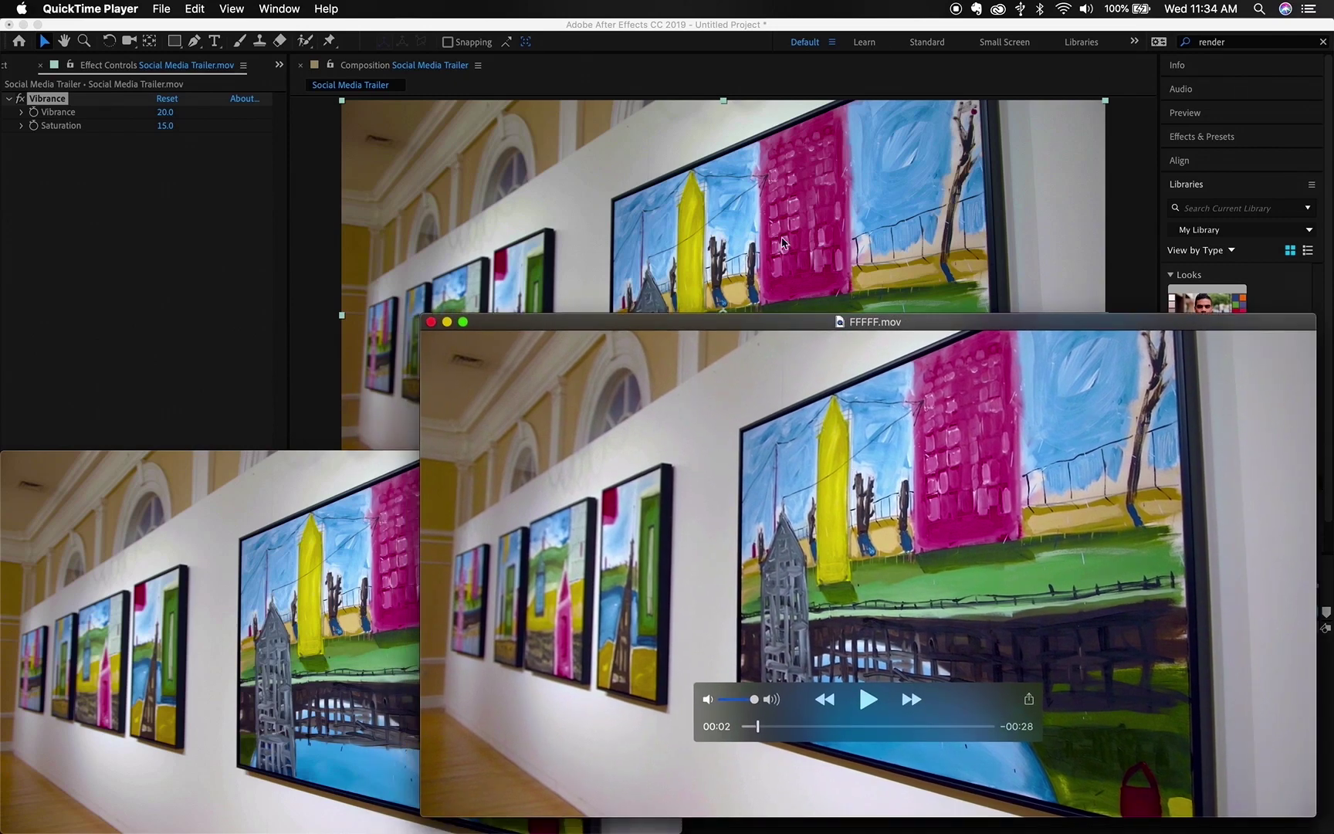
# - Close the JW_SM_Trailer_FINAL.mov player and bring the Desktop Finder window forward
pyautogui.click(151, 461)
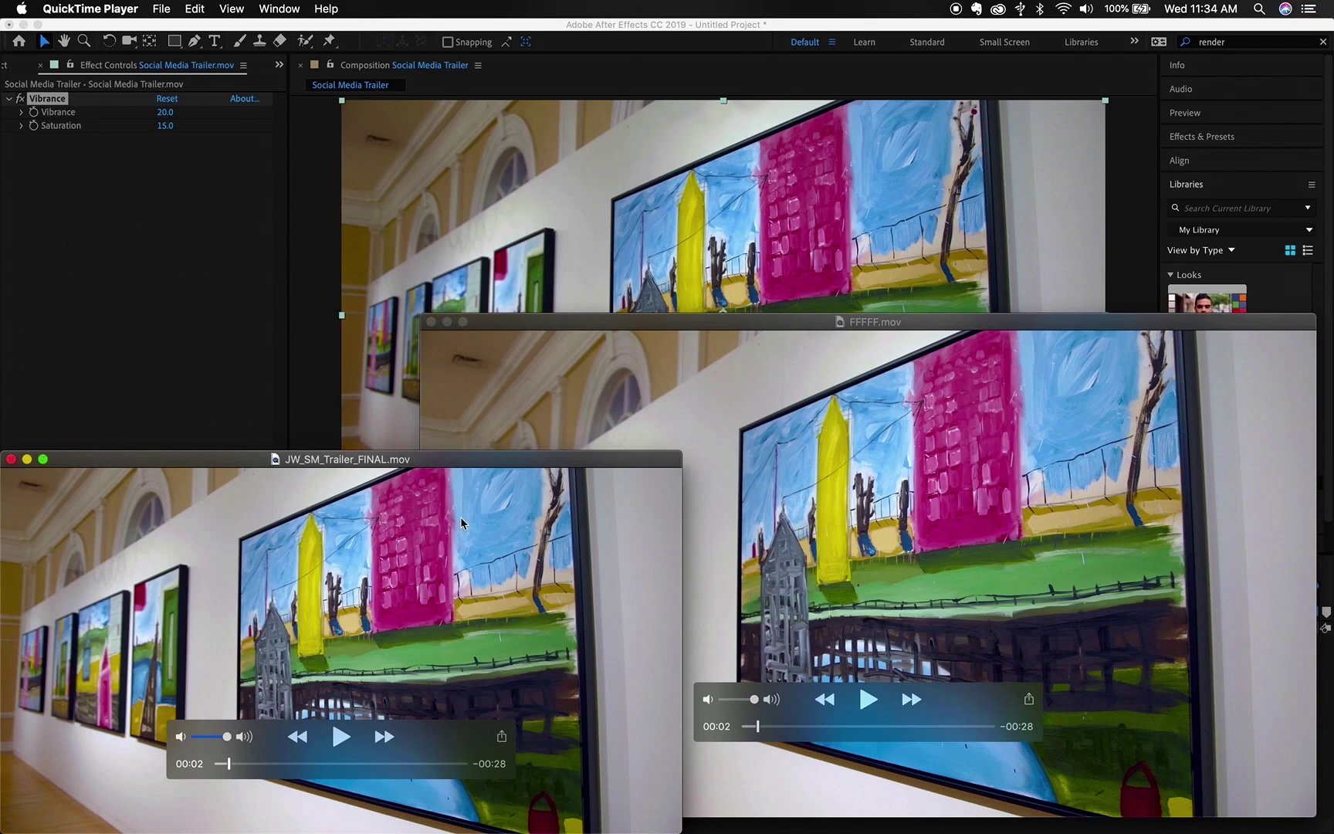
pyautogui.click(536, 577)
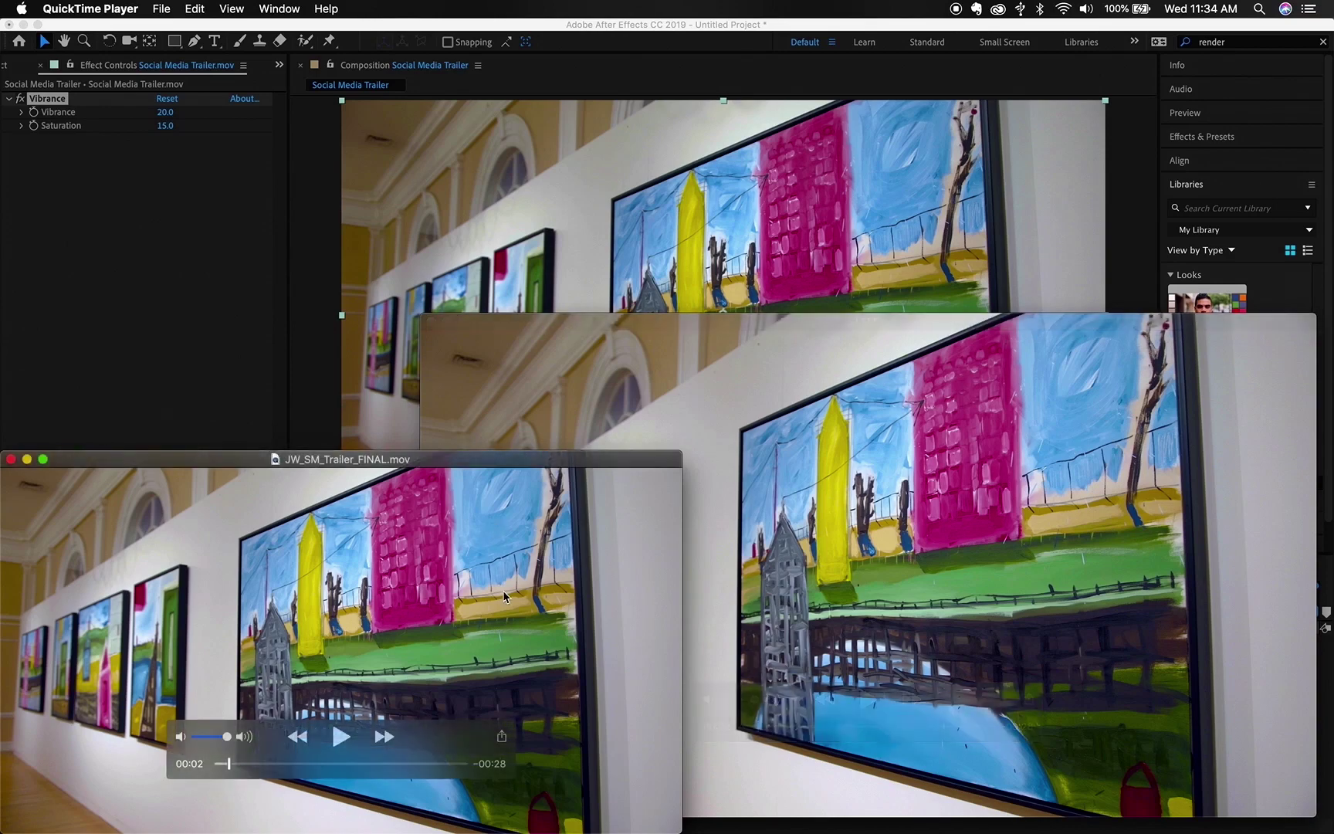
pyautogui.click(10, 458)
pyautogui.moveTo(131, 559); pyautogui.dragTo(122, 510)
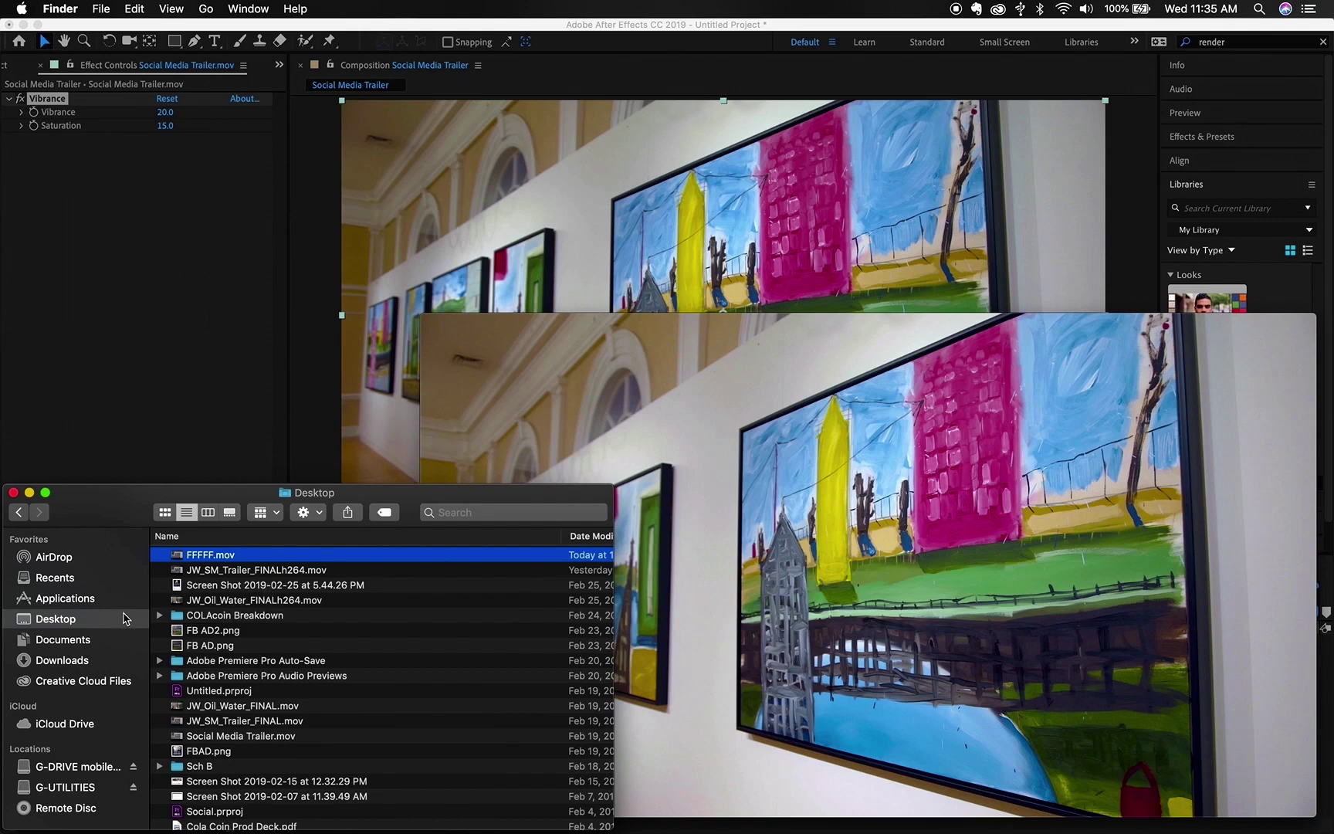
# - Open Social Media Trailer.mov from the G-DRIVE mobile's JIM watt ART folder with QuickTime Player
pyautogui.click(69, 766)
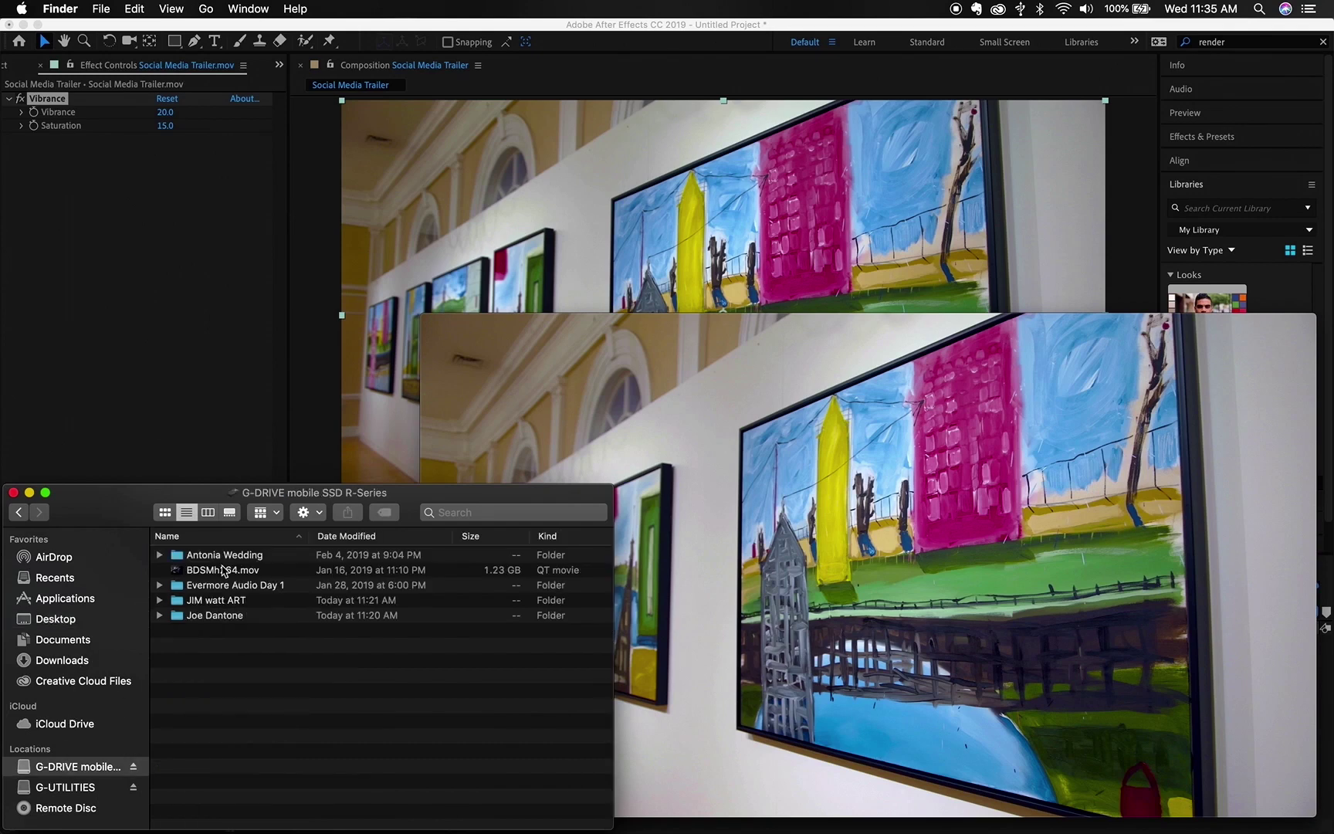
pyautogui.doubleClick(209, 599)
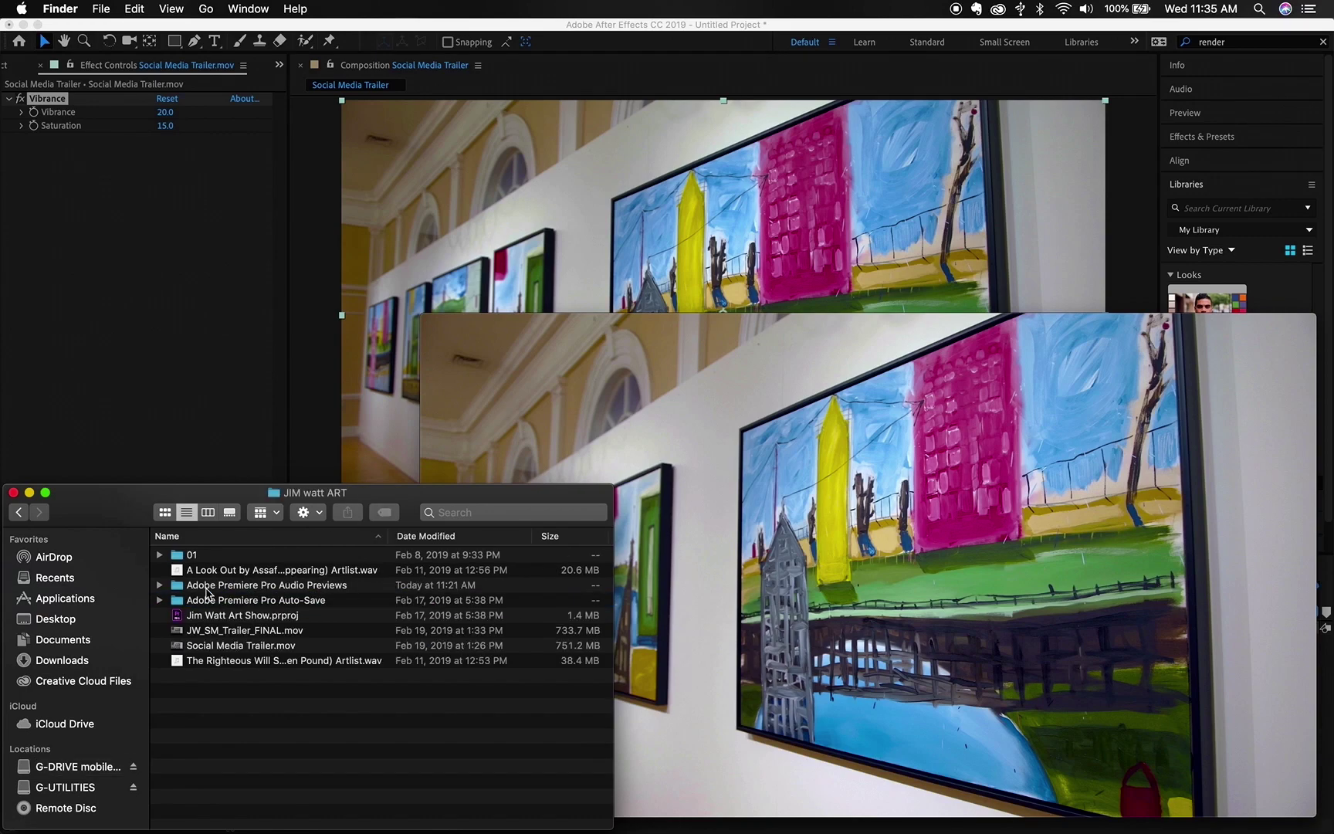
pyautogui.click(206, 646)
pyautogui.rightClick(207, 648)
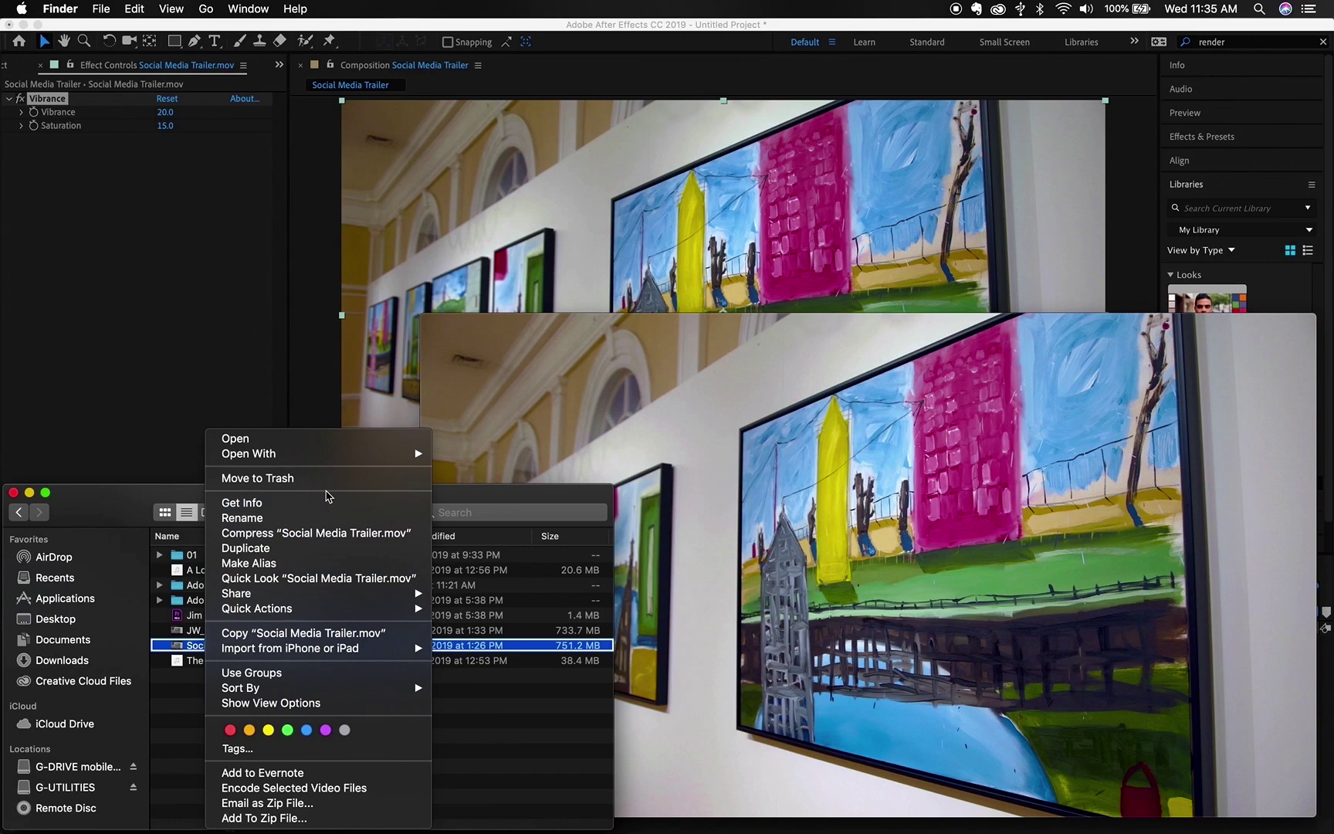
pyautogui.moveTo(366, 459)
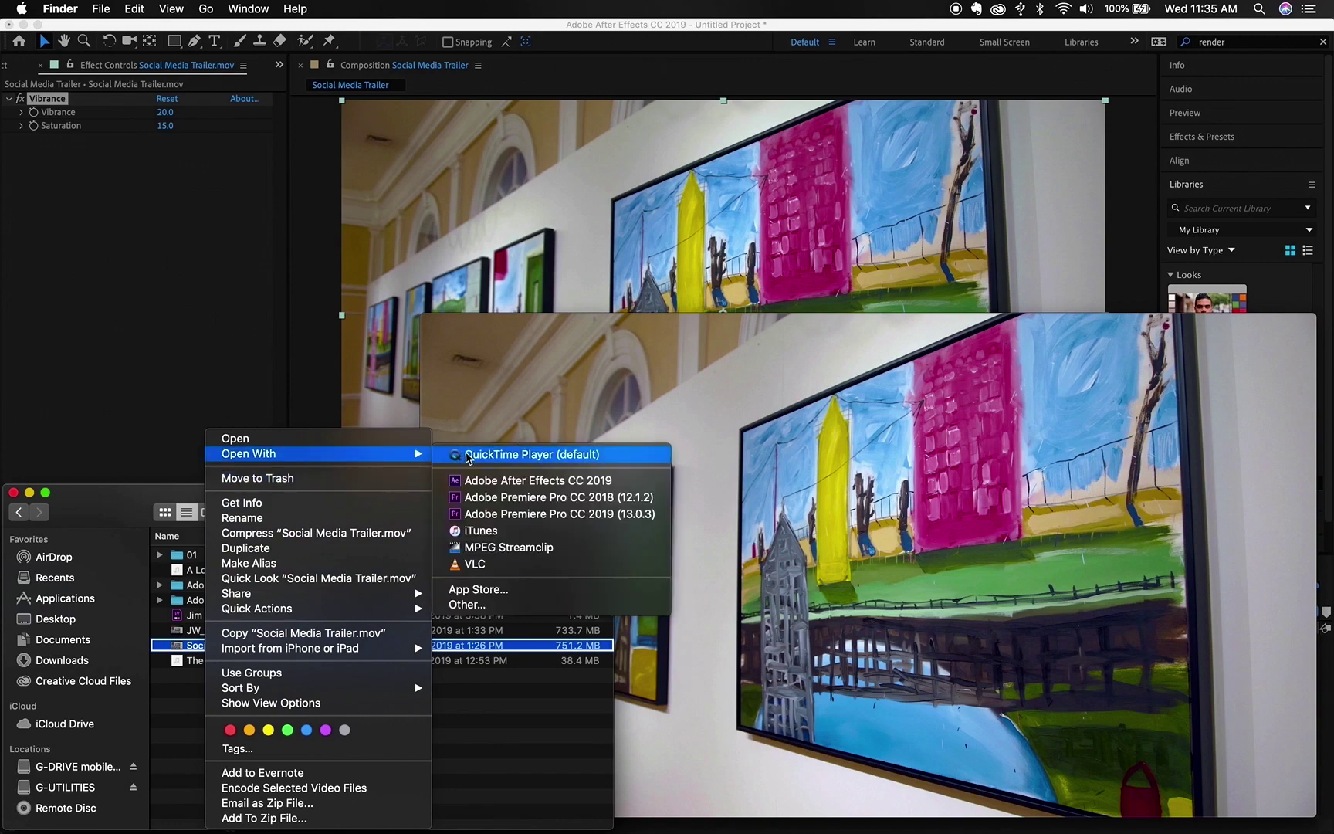
pyautogui.click(468, 457)
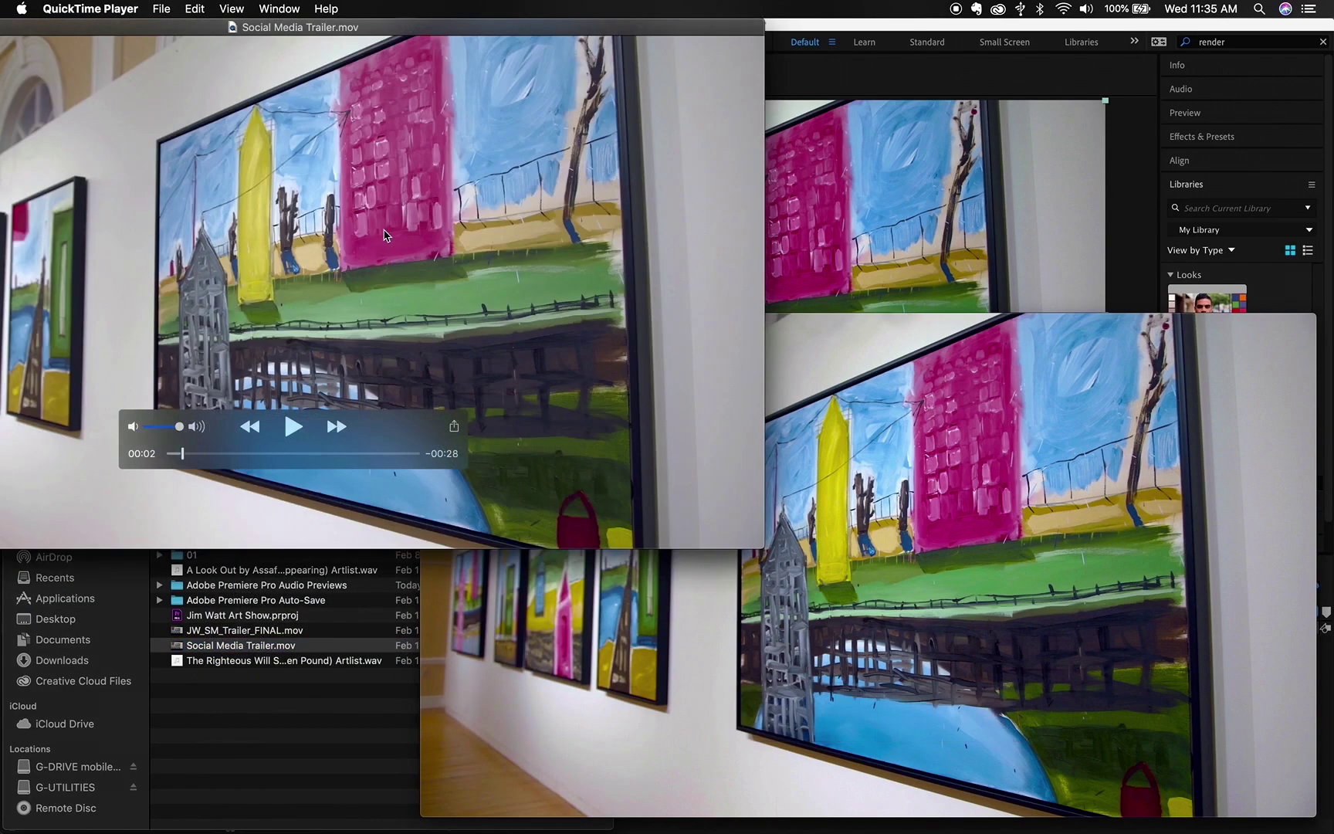